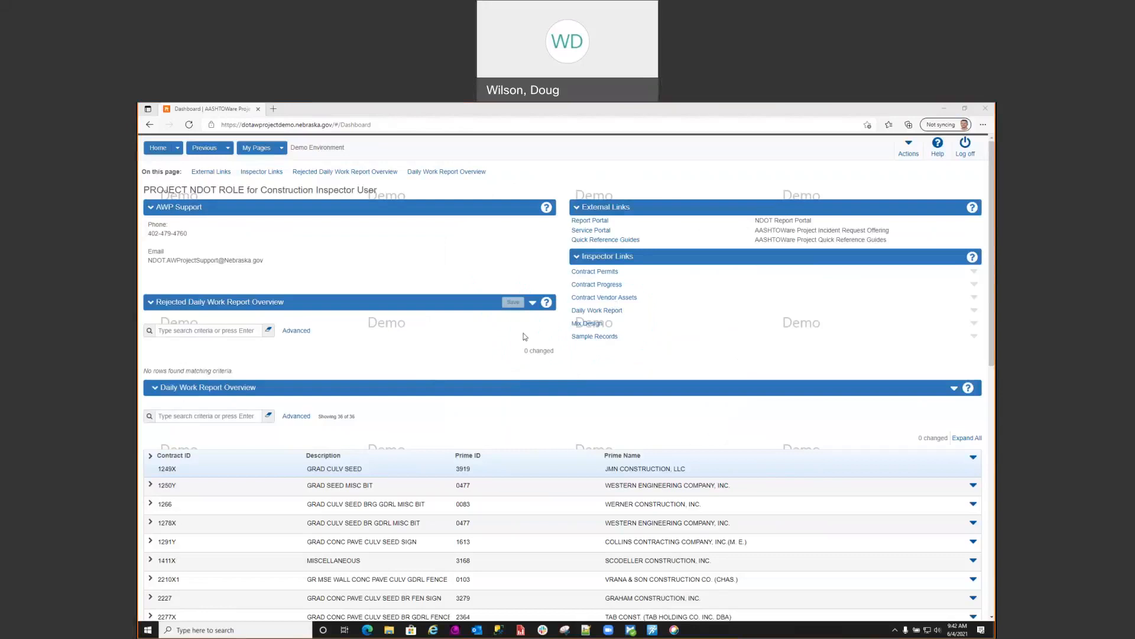
# - Create a new daily work report on contract 2277X from the daily work report overview
pyautogui.click(599, 313)
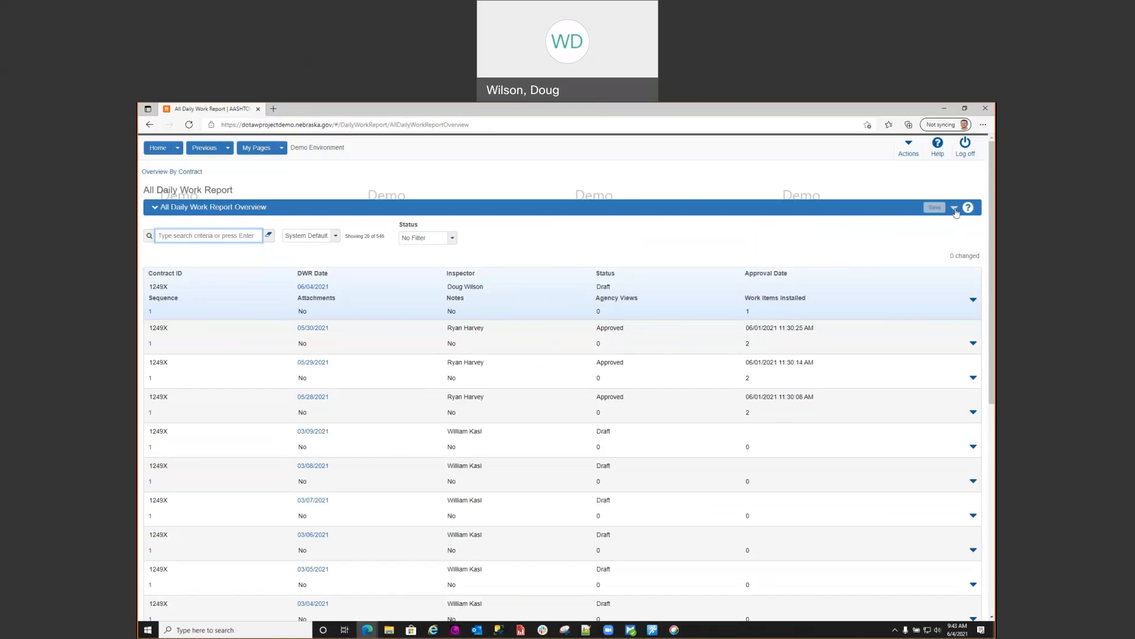
pyautogui.click(954, 210)
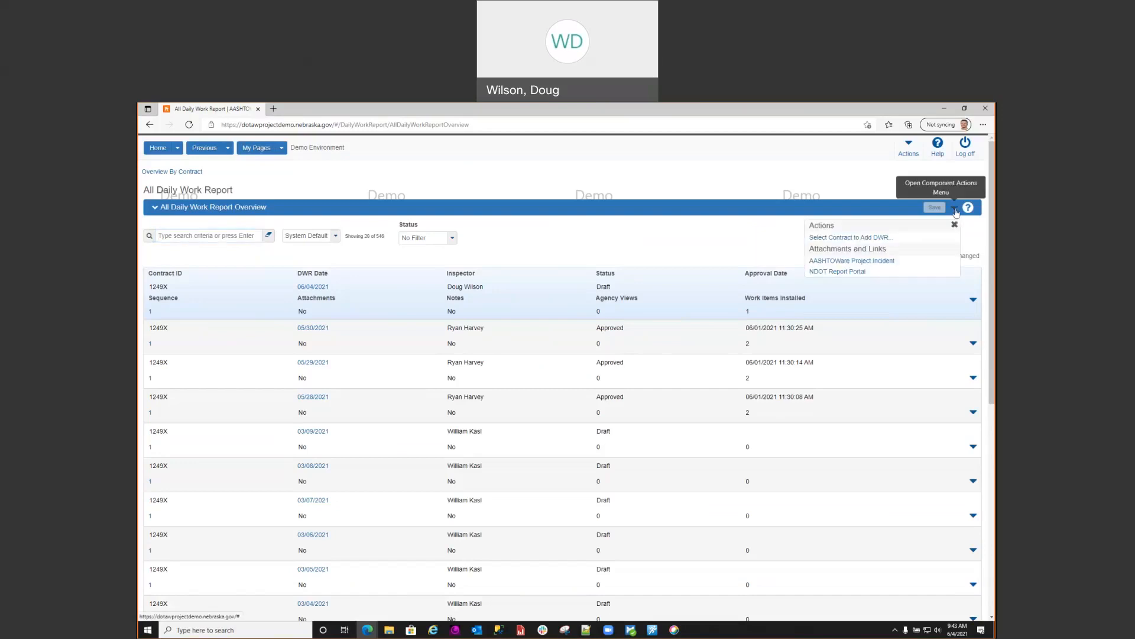
pyautogui.click(850, 238)
pyautogui.click(211, 200)
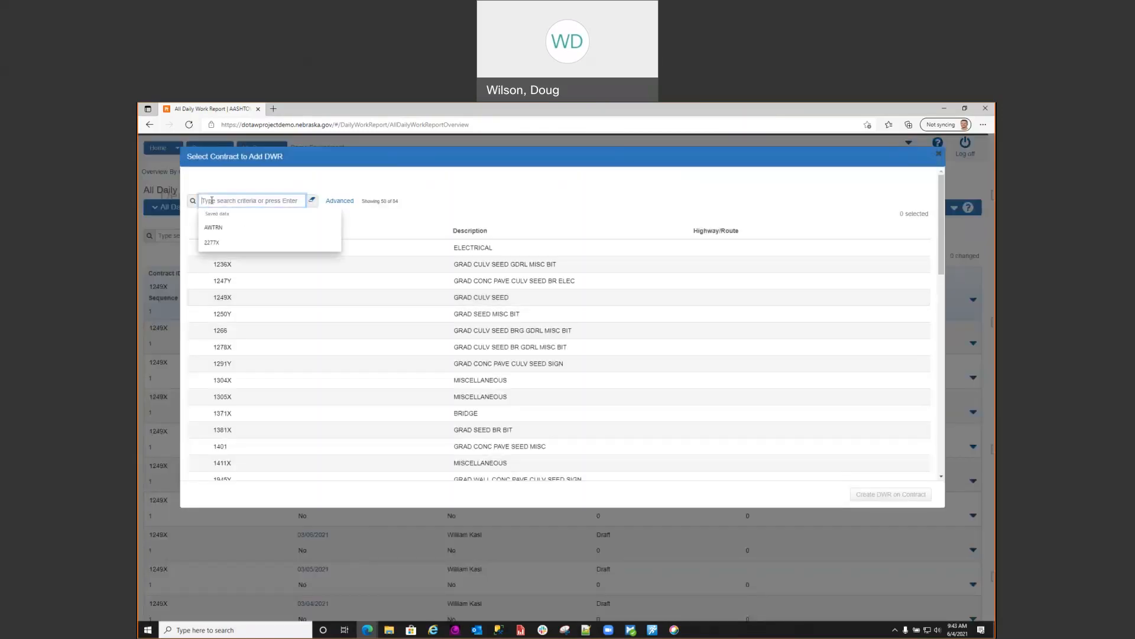
pyautogui.click(212, 243)
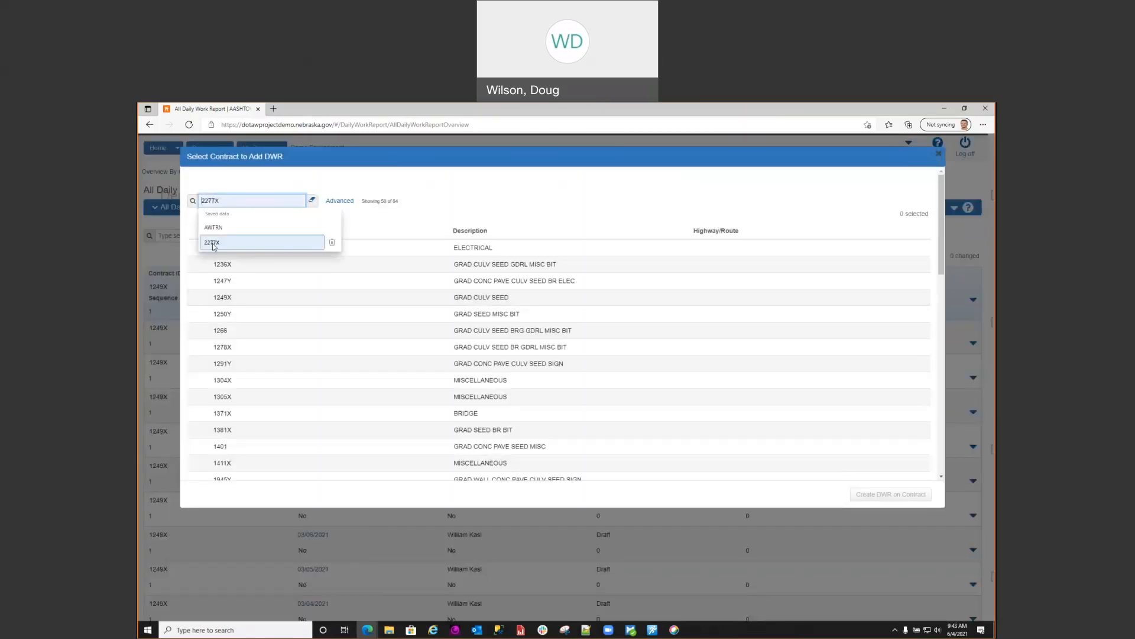
pyautogui.click(214, 246)
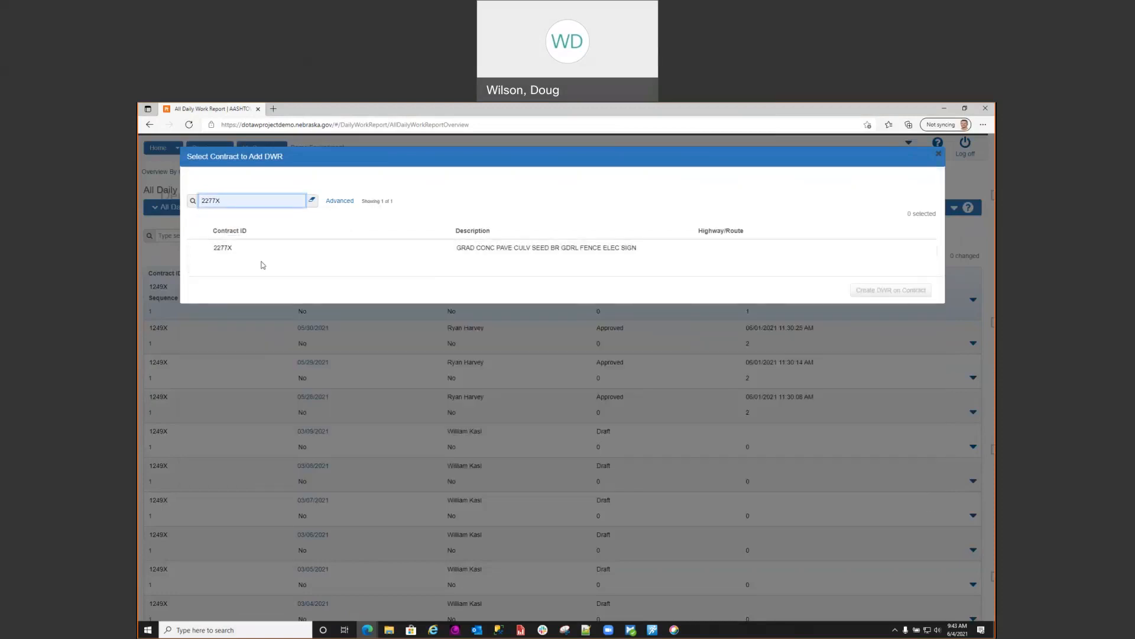
pyautogui.click(190, 248)
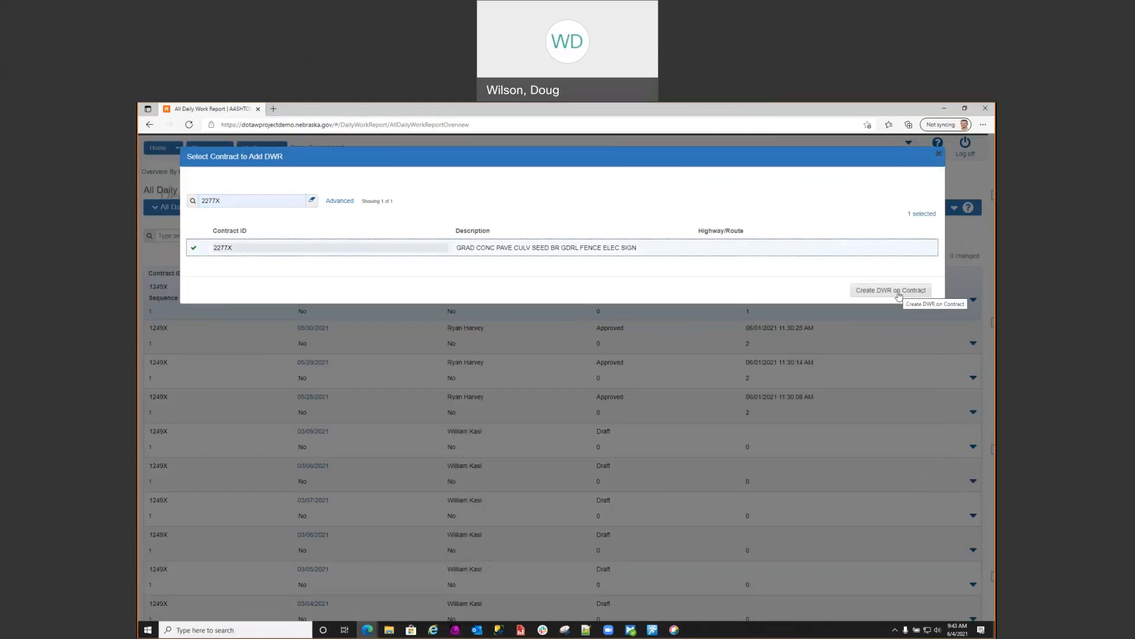
pyautogui.click(888, 291)
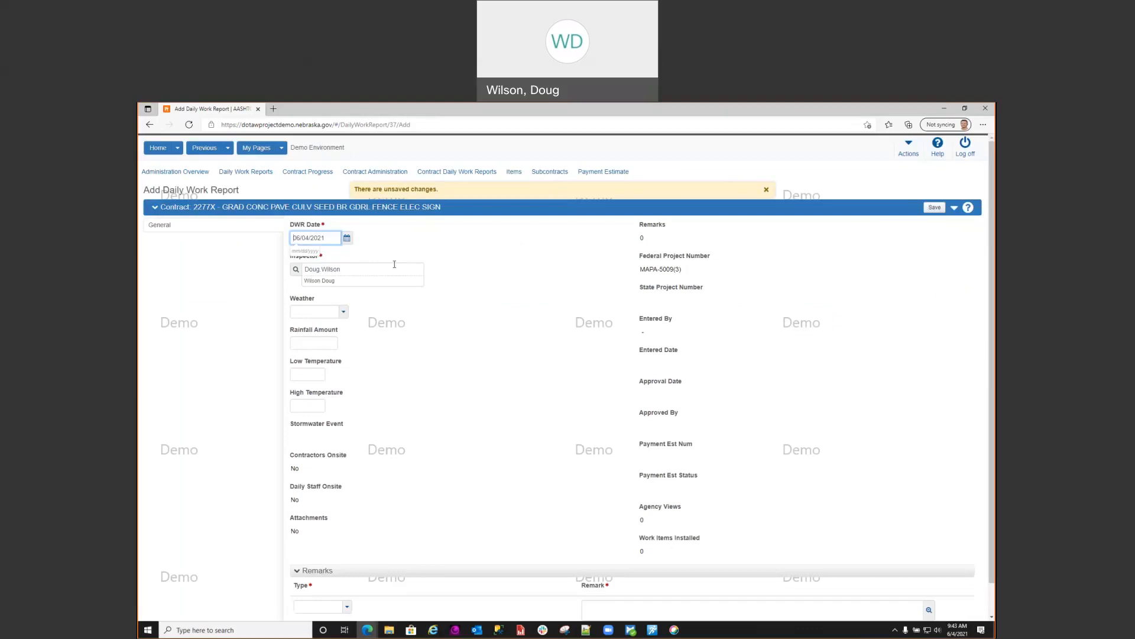
# - Set the DWR date to 06/03/2021 and the weather to CLER - Clear
pyautogui.click(347, 240)
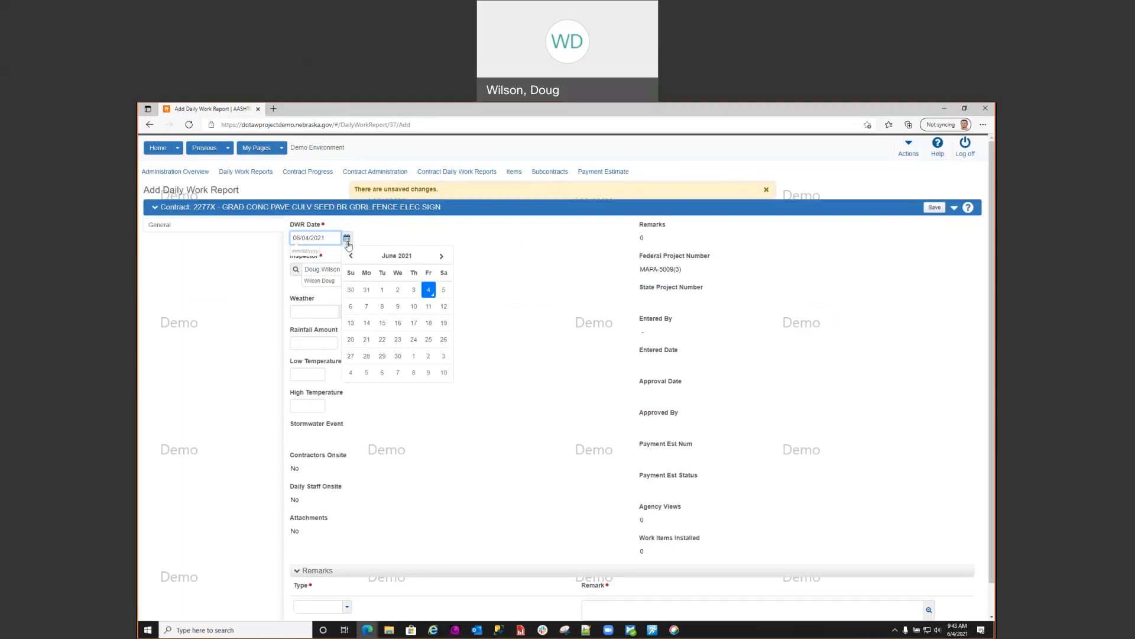
pyautogui.click(414, 291)
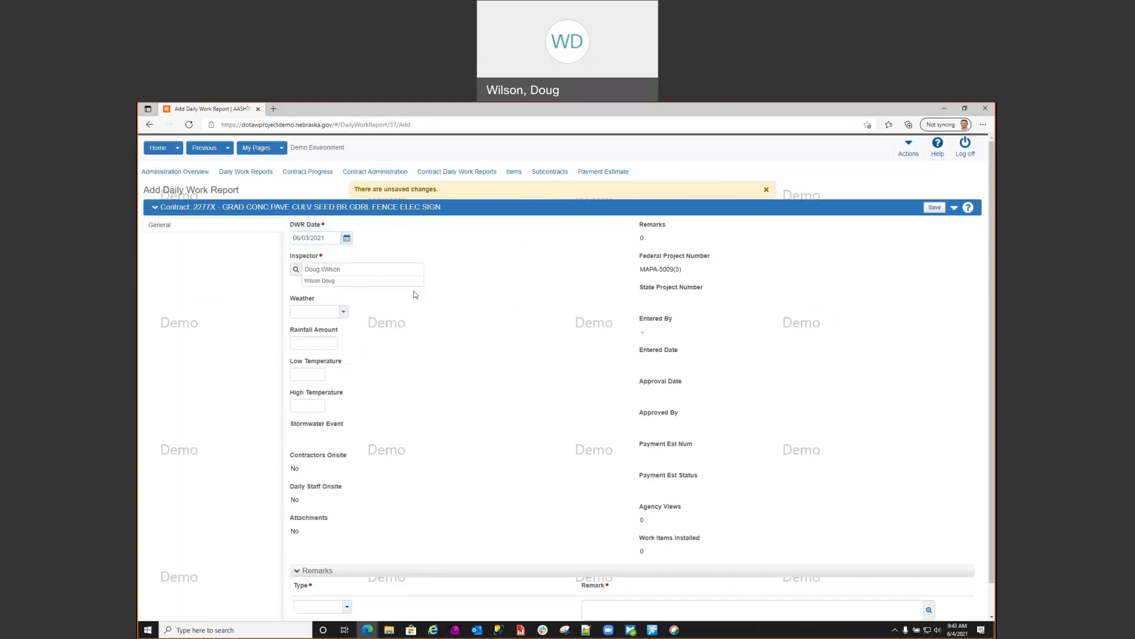
pyautogui.click(345, 314)
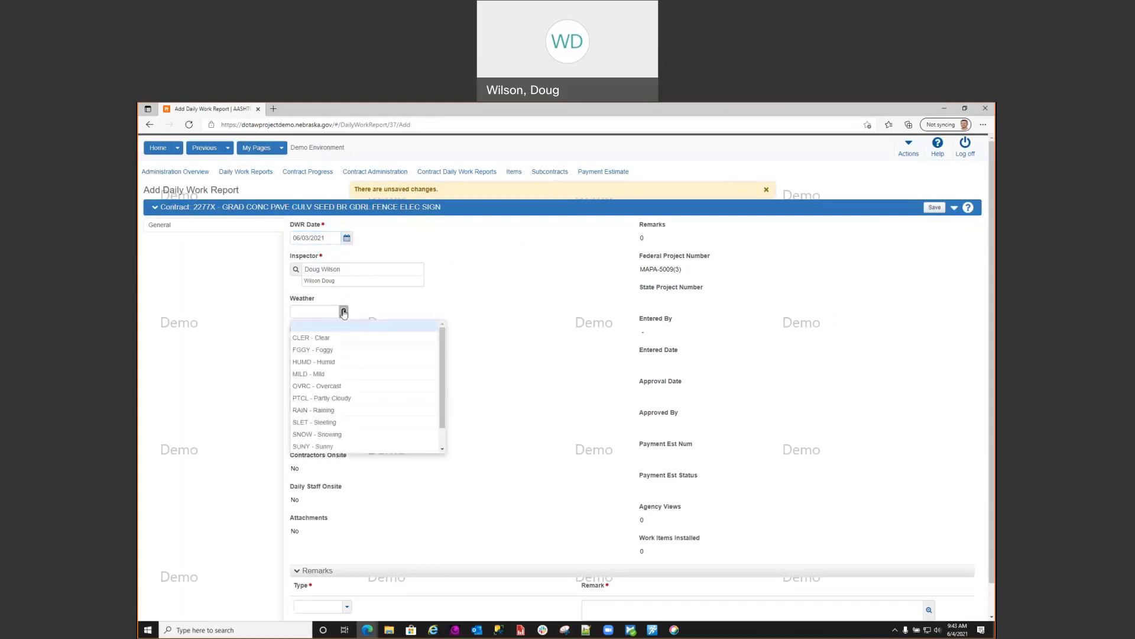
pyautogui.click(325, 339)
# - Enter a rainfall amount of 0.00, a low temperature of 62 and a high temperature of 72
pyautogui.click(307, 343)
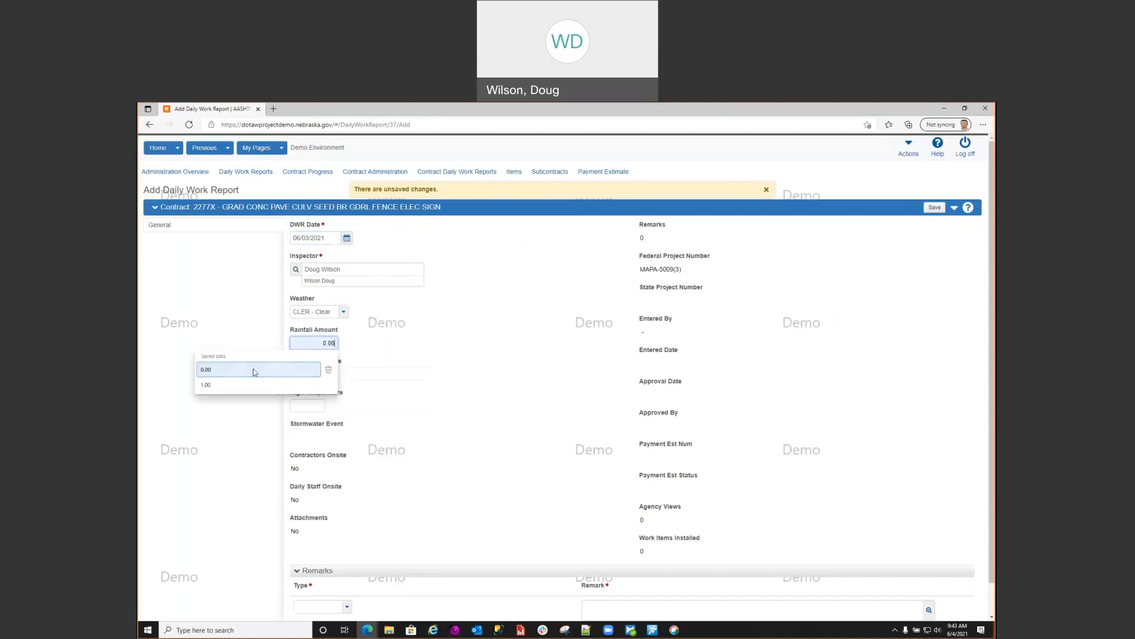
pyautogui.click(300, 371)
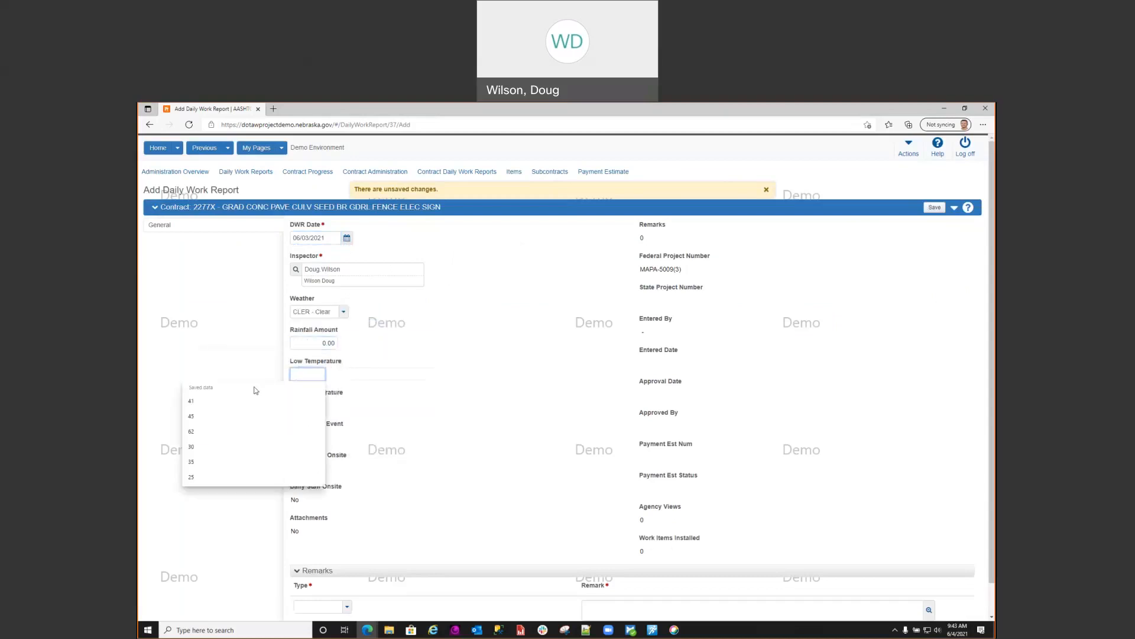
pyautogui.click(297, 429)
pyautogui.click(302, 406)
pyautogui.click(213, 435)
# - Add a remark of type GEN - General Remark with the text "test"
pyautogui.scroll(-1, 401, 435)
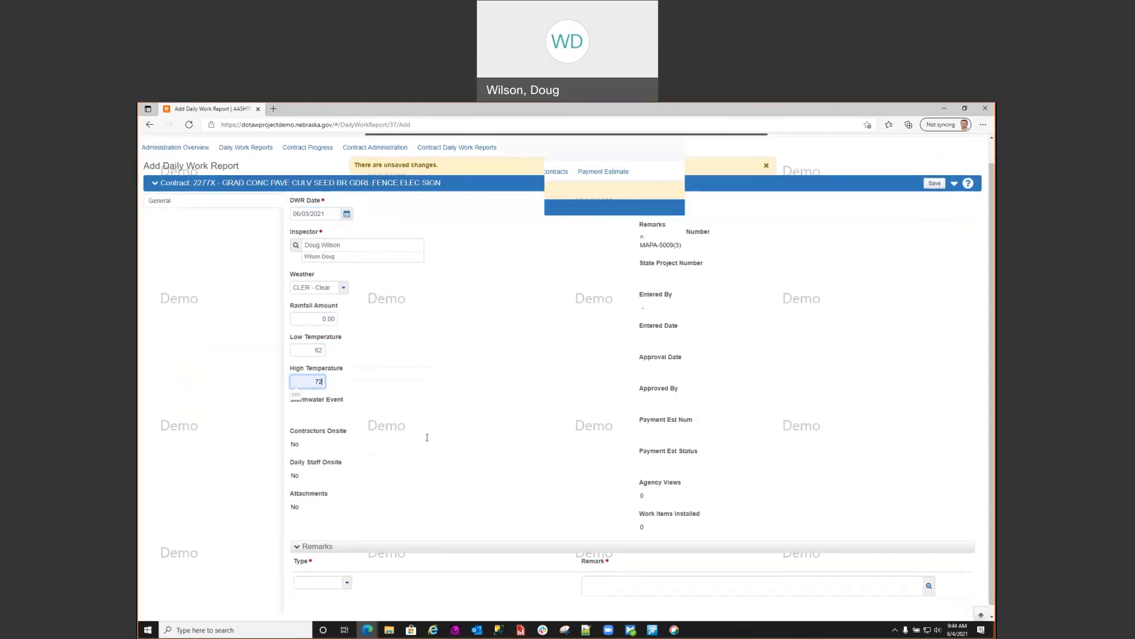
pyautogui.click(347, 565)
pyautogui.scroll(-2, 349, 578)
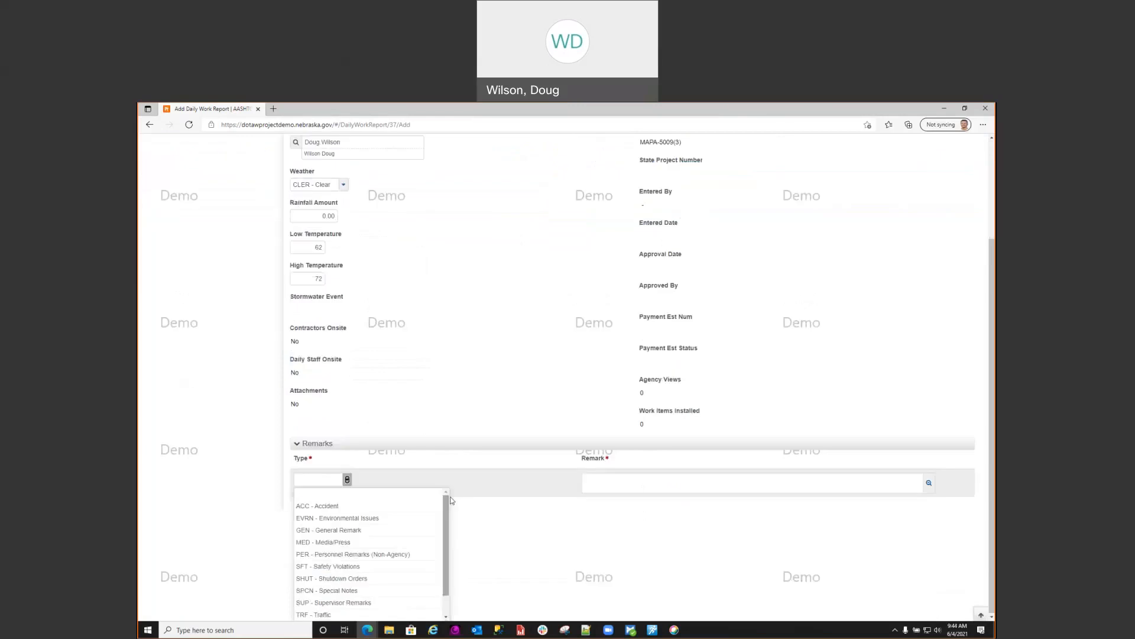
pyautogui.scroll(-1, 425, 553)
pyautogui.scroll(1, 366, 541)
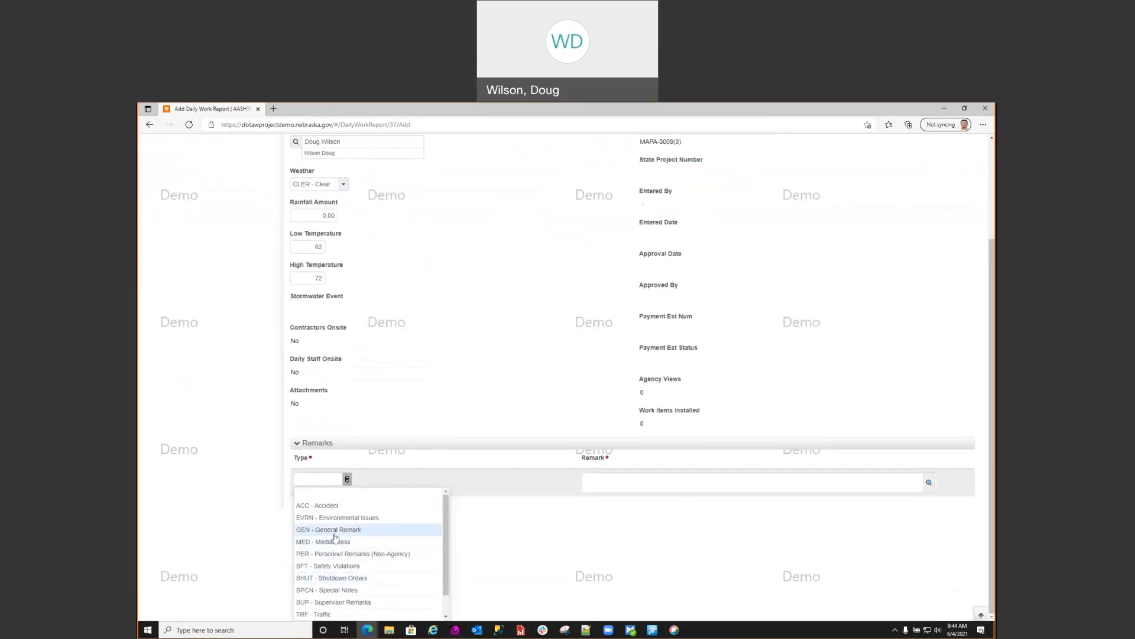
pyautogui.click(334, 532)
pyautogui.click(591, 550)
pyautogui.write('test')
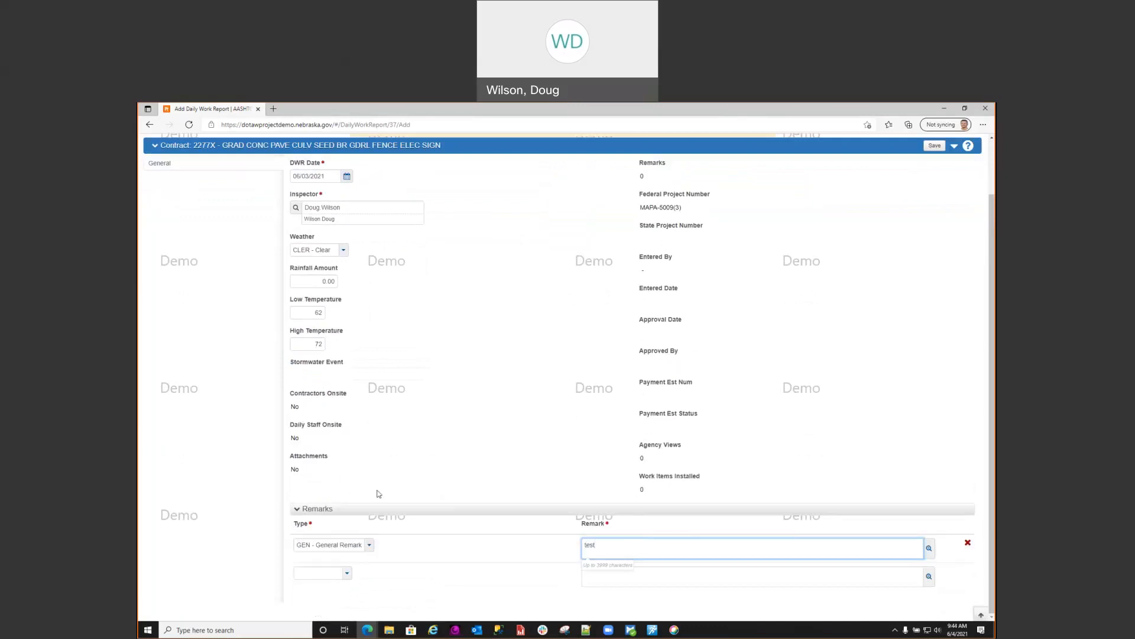
# - Add a second remark of type TRF - Traffic reading "traffic shut down" and save the daily work report
pyautogui.click(347, 573)
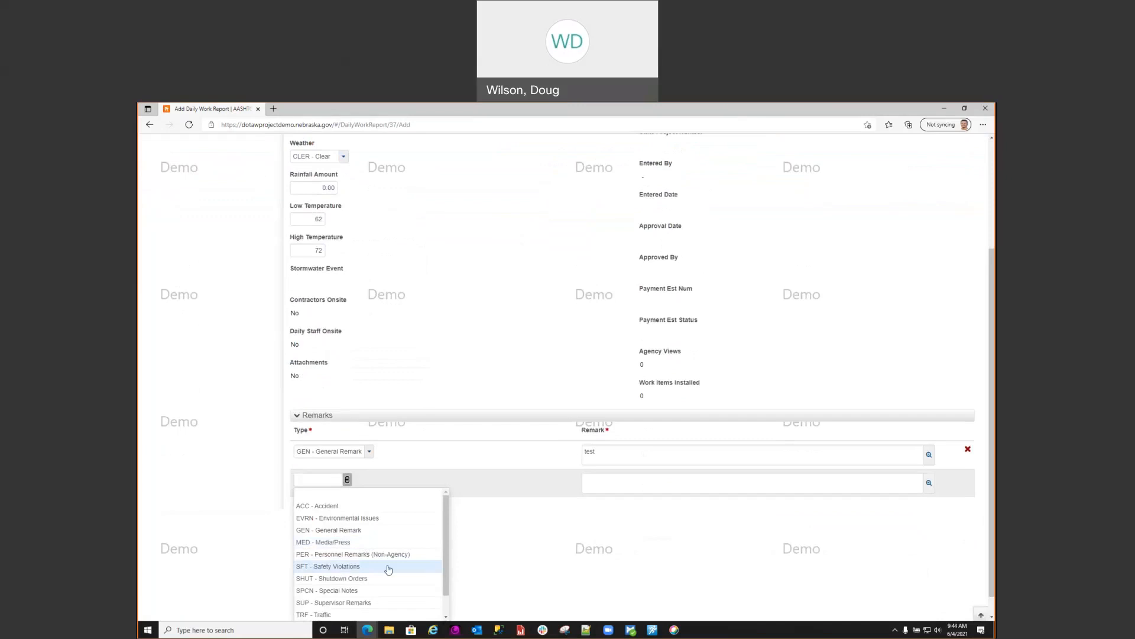
pyautogui.scroll(-1, 387, 573)
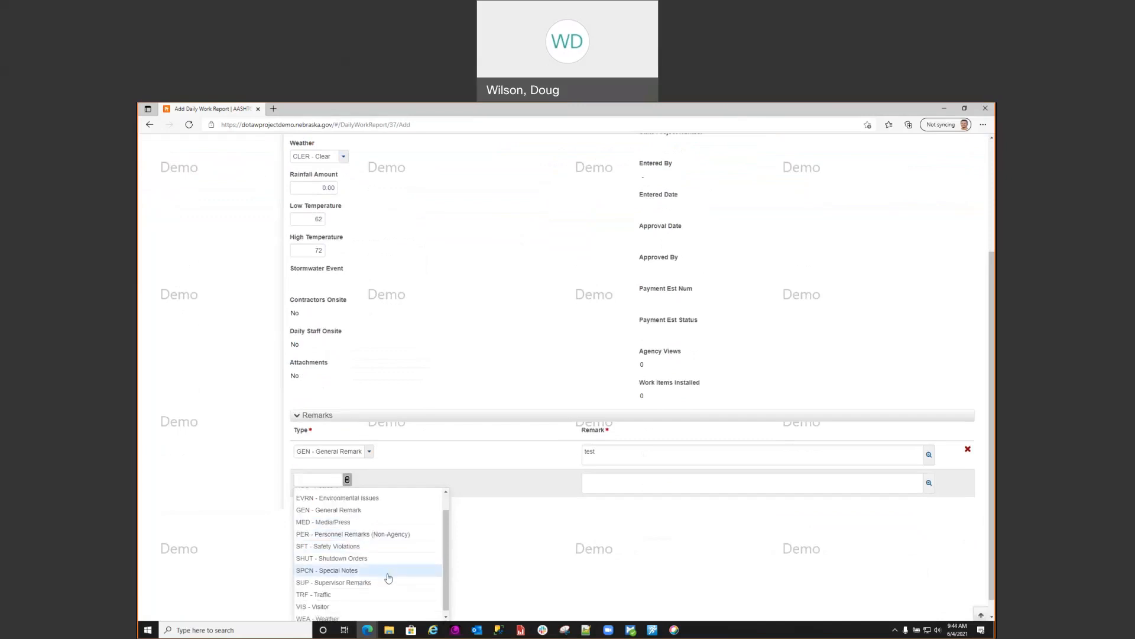
pyautogui.click(322, 594)
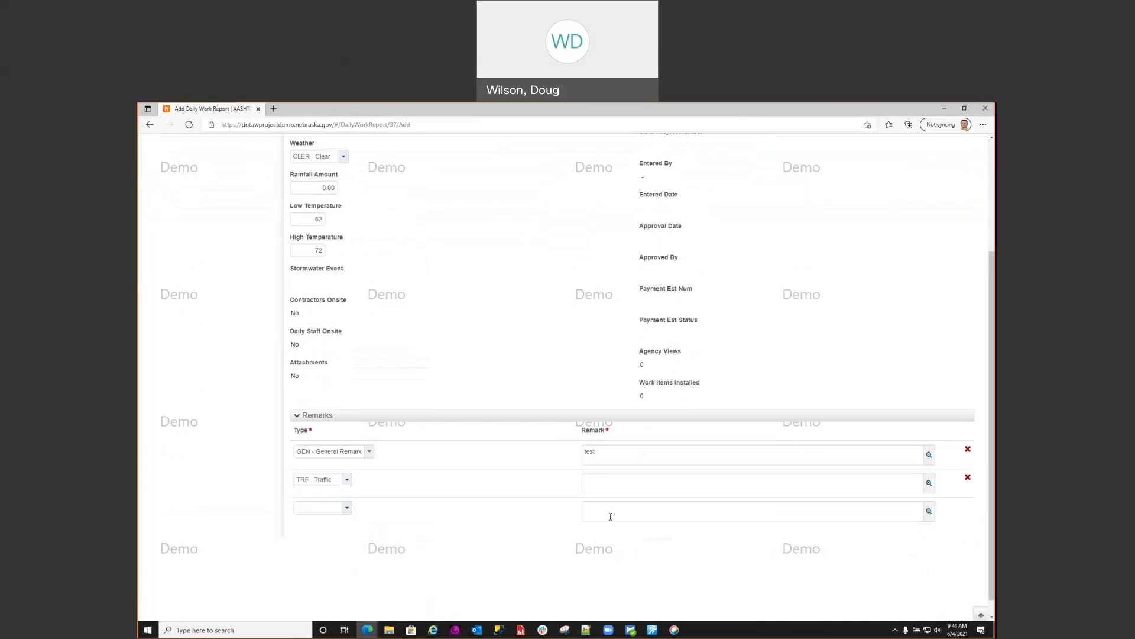
pyautogui.click(767, 476)
pyautogui.write('tra')
pyautogui.write('ffic')
pyautogui.write(' sn')
pyautogui.write('ut down')
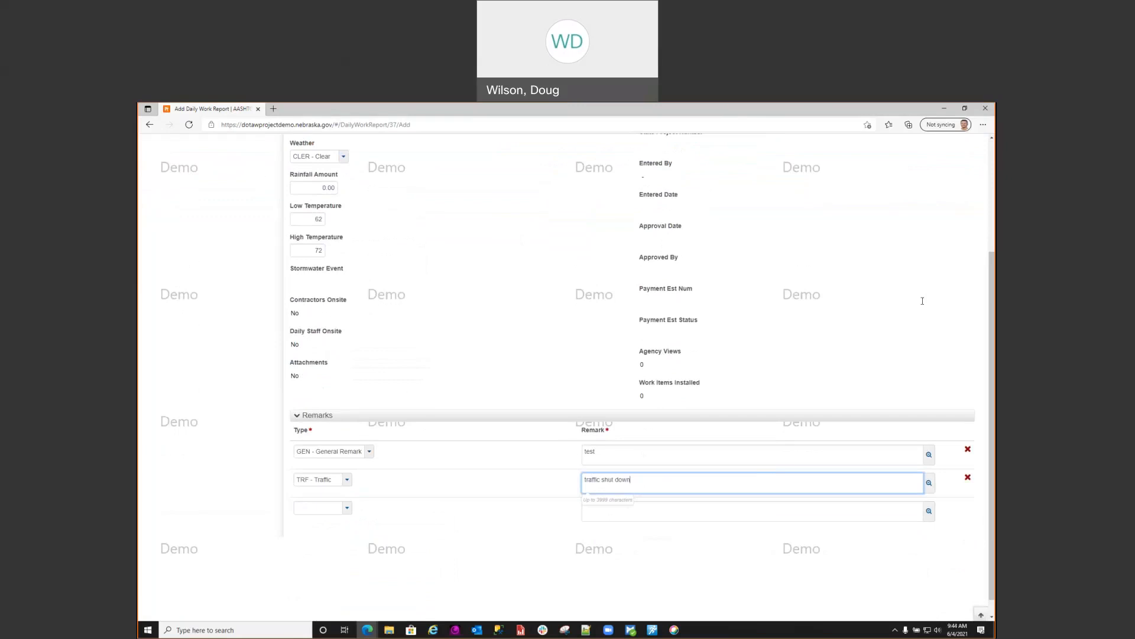
pyautogui.scroll(3, 923, 299)
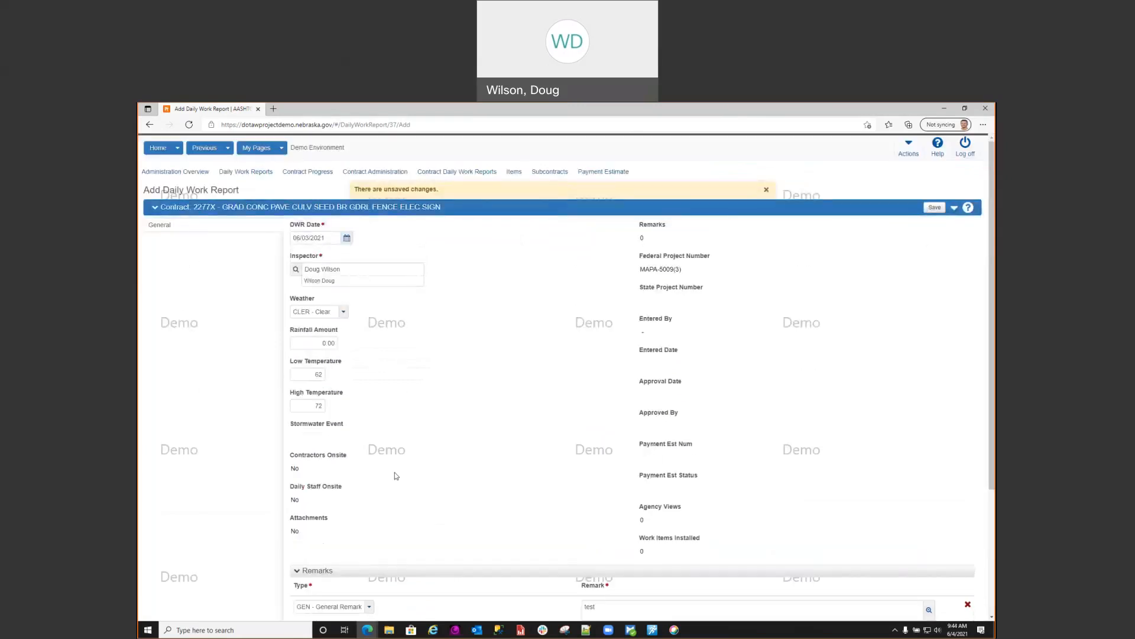
pyautogui.click(935, 208)
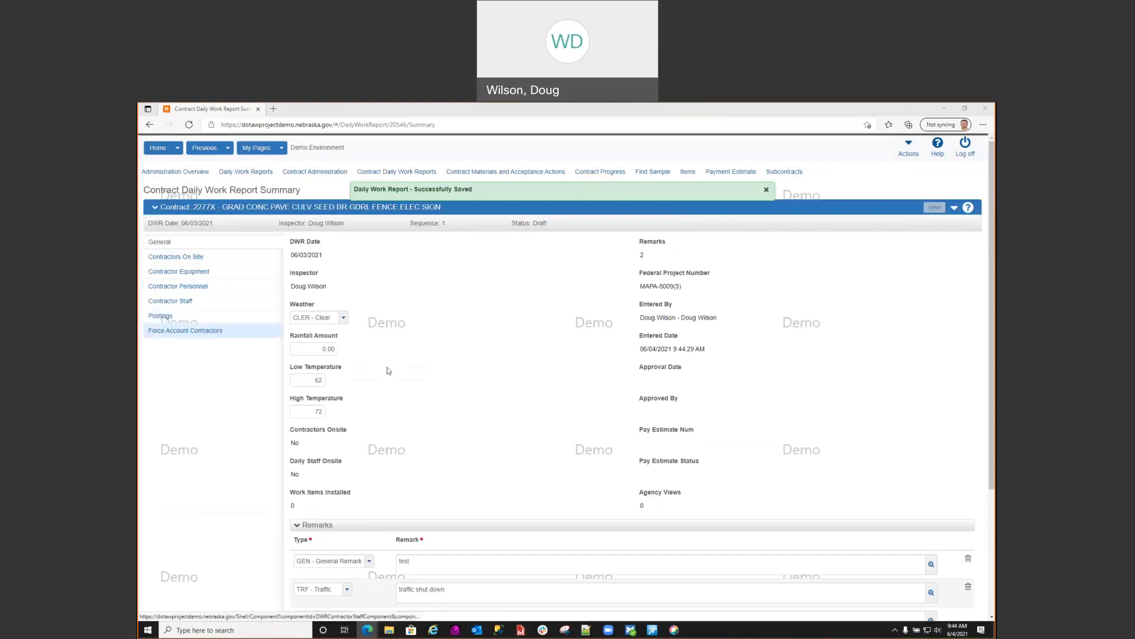
# - Add the prime contractor TAB Holding Company, Inc. DBA TAB Construction to the contractors on site and save
pyautogui.click(190, 258)
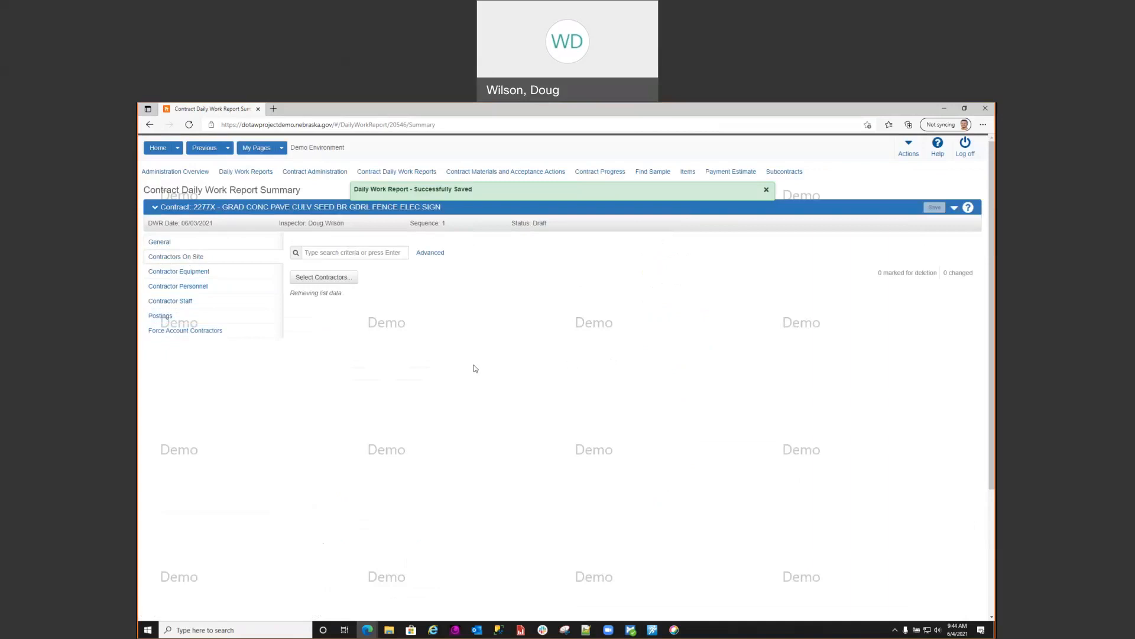
pyautogui.click(322, 278)
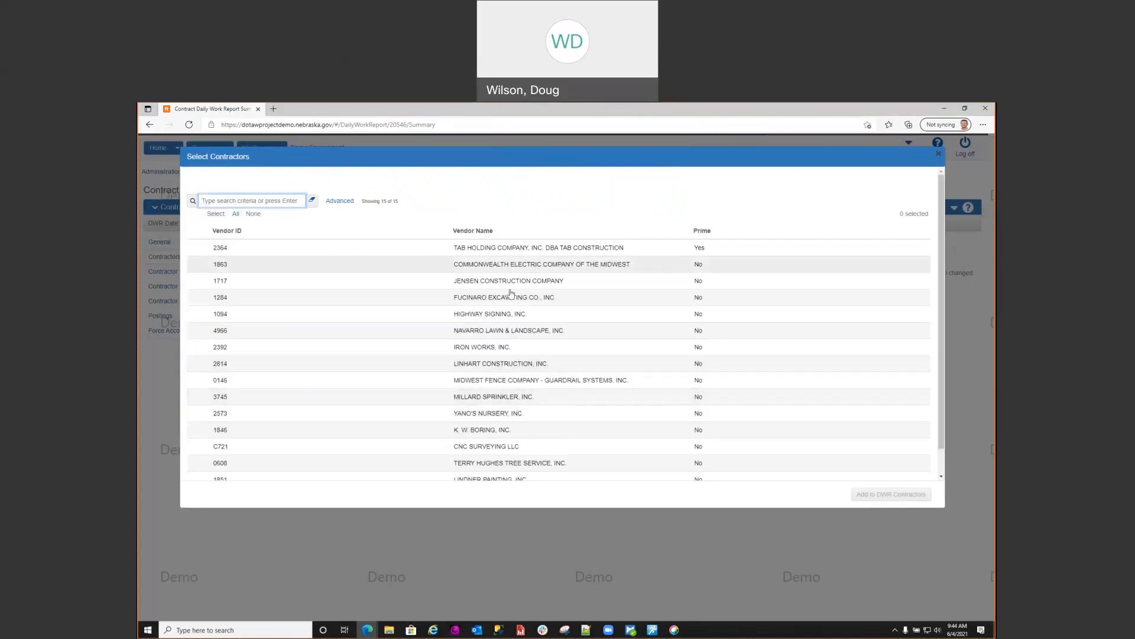
pyautogui.click(473, 253)
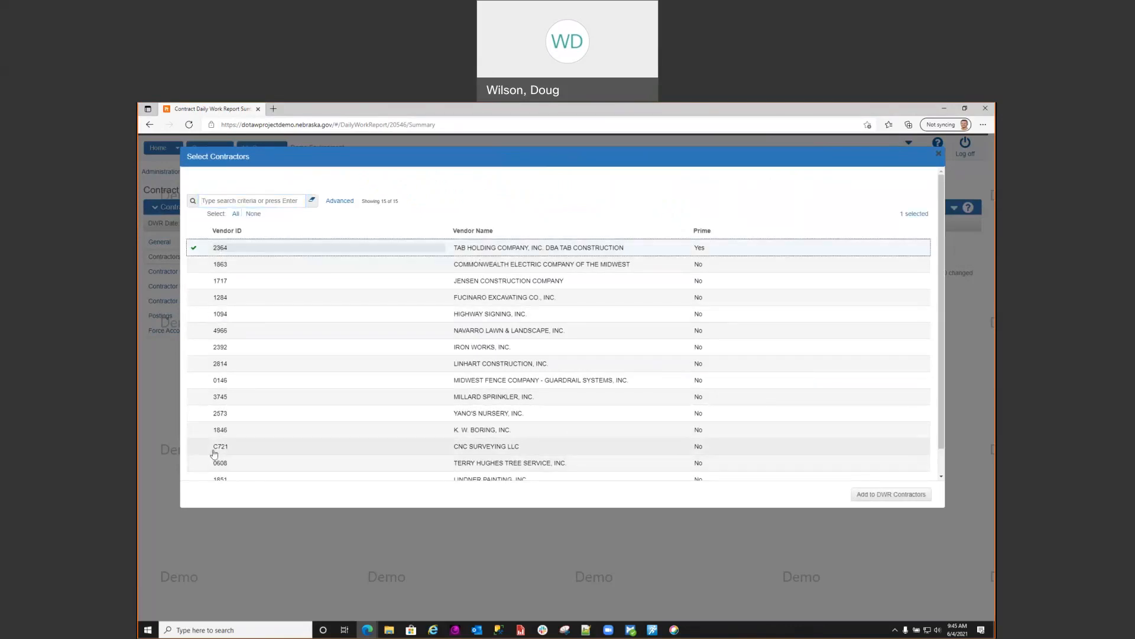
pyautogui.click(886, 495)
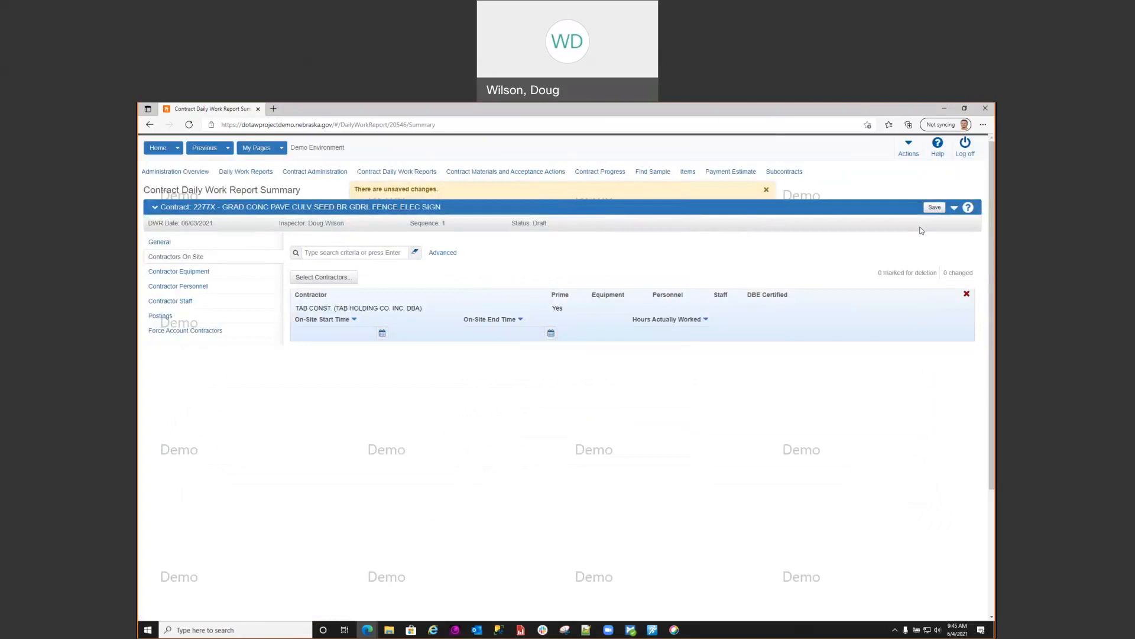
pyautogui.click(934, 210)
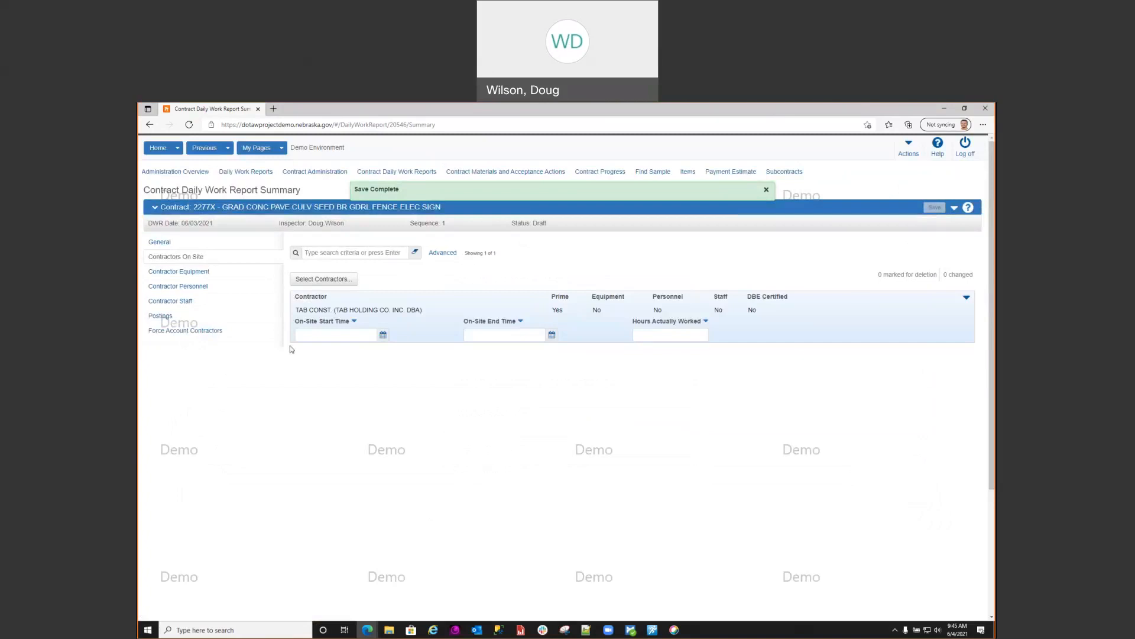
# - Set TAB Construction's on-site start time to 06/04/2021 8:30 AM
pyautogui.click(383, 335)
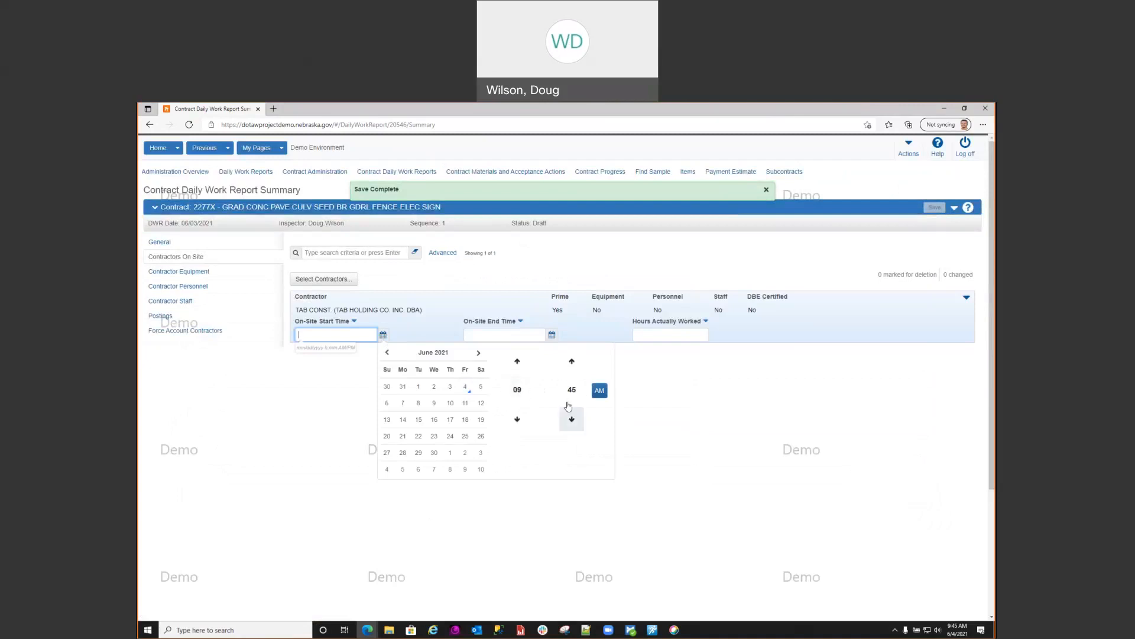
pyautogui.click(517, 362)
pyautogui.click(519, 422)
pyautogui.click(519, 422)
pyautogui.click(519, 421)
pyautogui.click(519, 421)
pyautogui.click(520, 364)
pyautogui.click(520, 365)
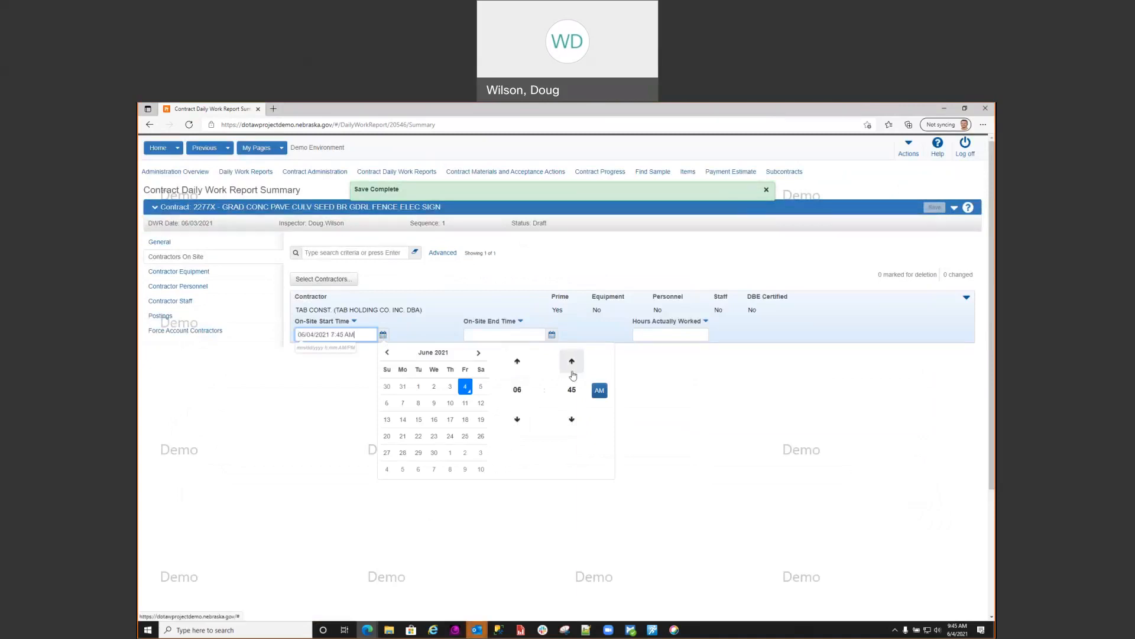
pyautogui.click(572, 421)
pyautogui.click(572, 422)
pyautogui.click(571, 422)
pyautogui.click(571, 423)
pyautogui.click(572, 422)
pyautogui.click(572, 422)
pyautogui.click(571, 422)
pyautogui.click(572, 421)
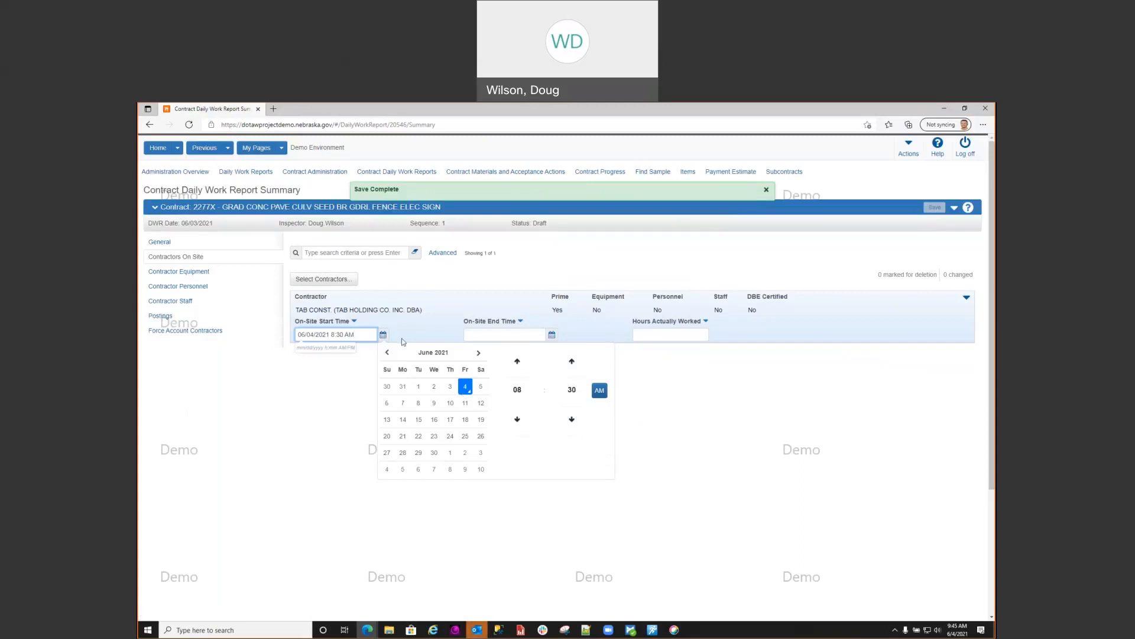
# - Set TAB Construction's on-site end time to 06/04/2021 8:30 PM and hours actually worked to 12, and save
pyautogui.click(552, 335)
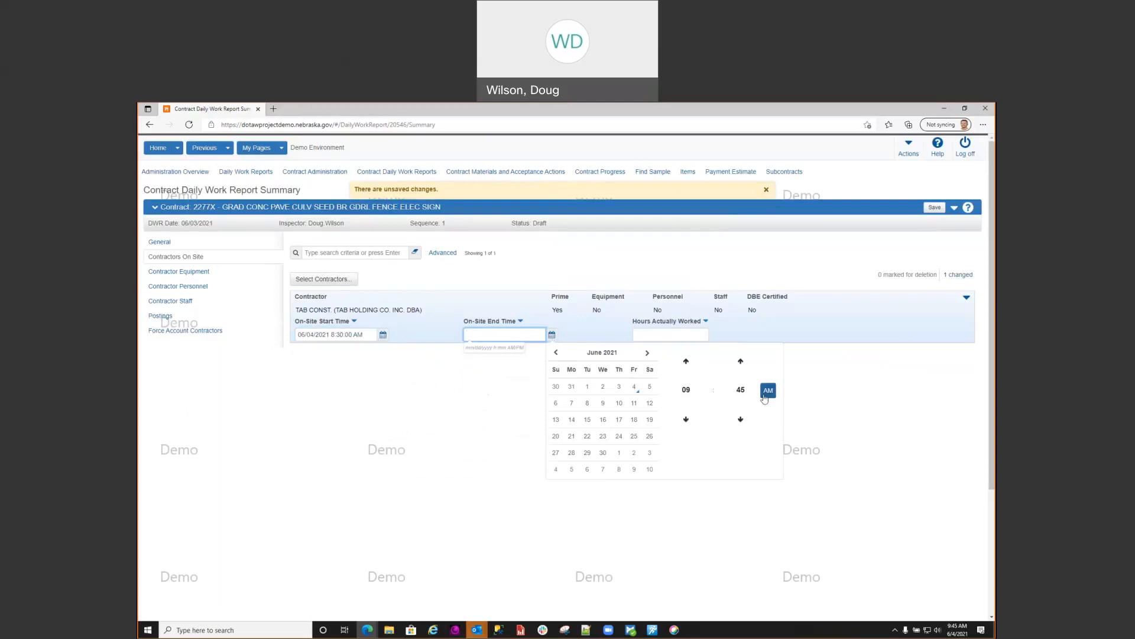
pyautogui.click(686, 419)
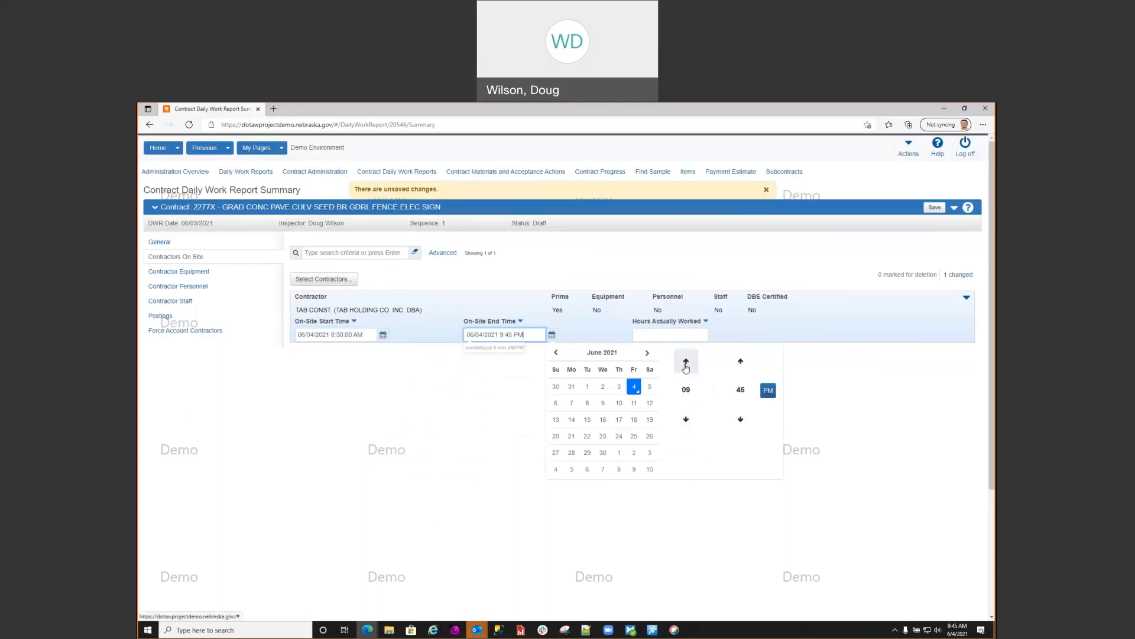
pyautogui.click(685, 419)
pyautogui.click(686, 420)
pyautogui.click(687, 420)
pyautogui.click(686, 419)
pyautogui.click(740, 419)
pyautogui.click(701, 336)
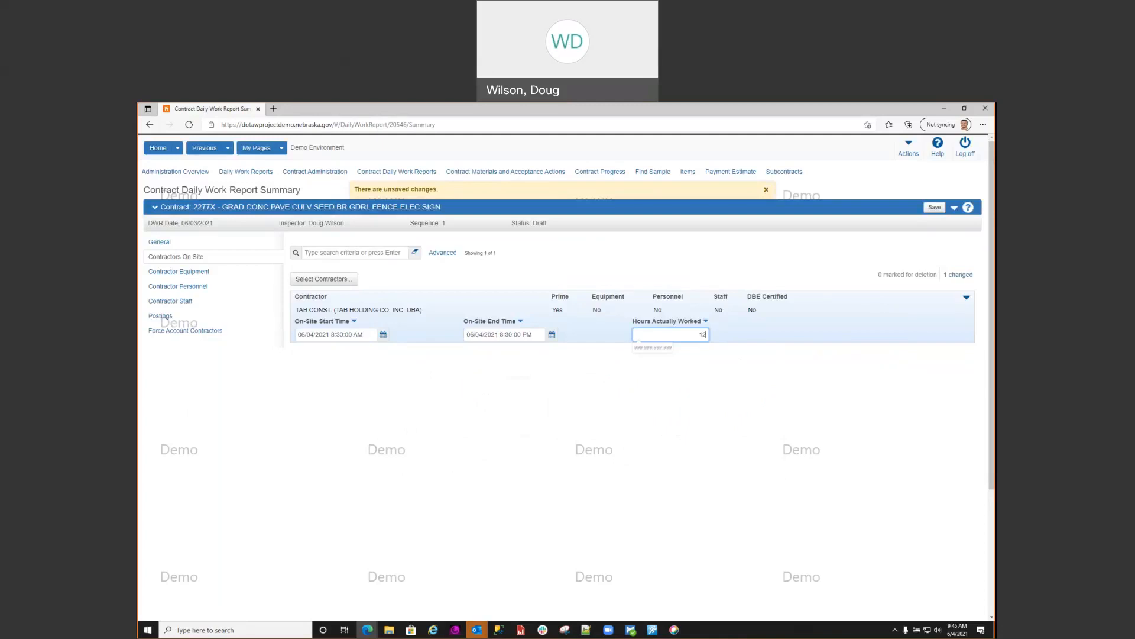
pyautogui.click(934, 208)
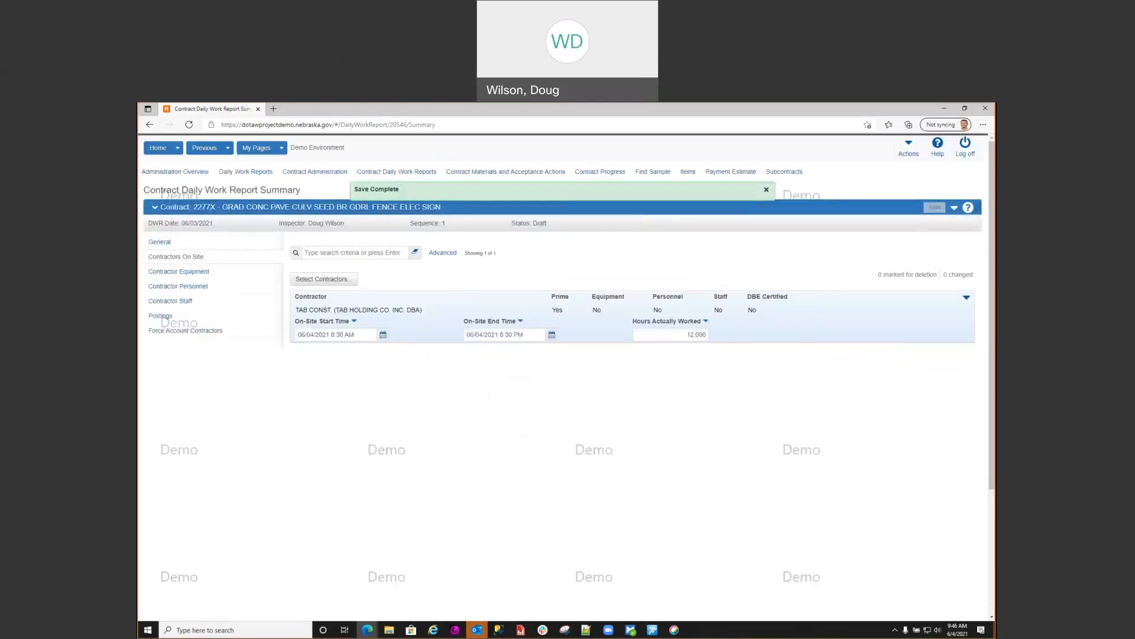
# - Start adding equipment for TAB Construction under contractor equipment, with 1 on site and 1 used
pyautogui.click(175, 276)
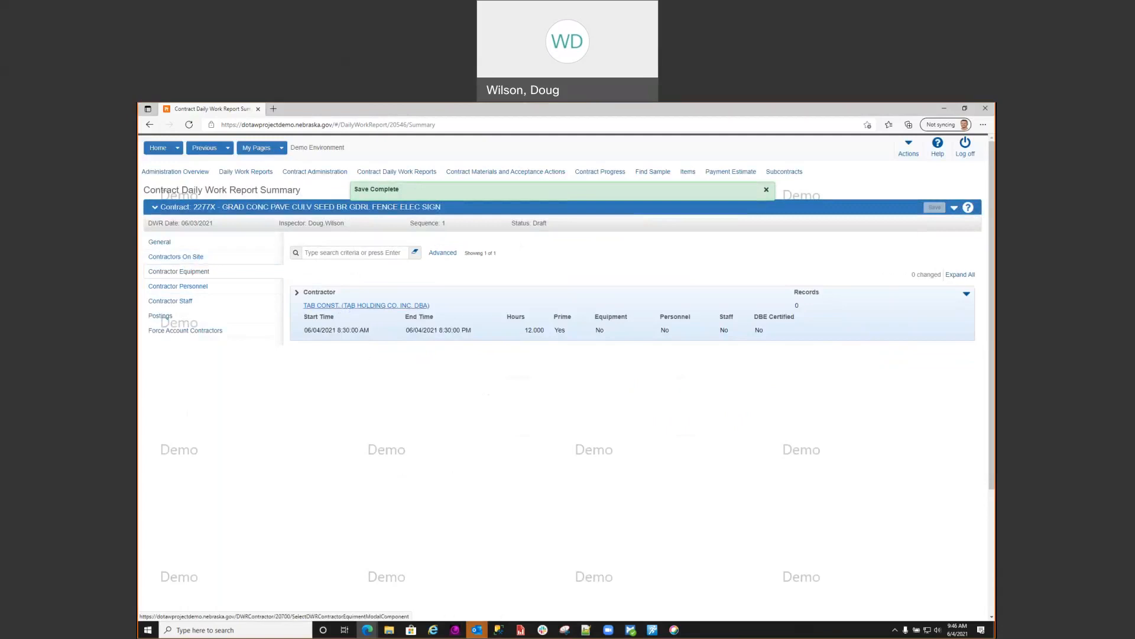
pyautogui.click(367, 306)
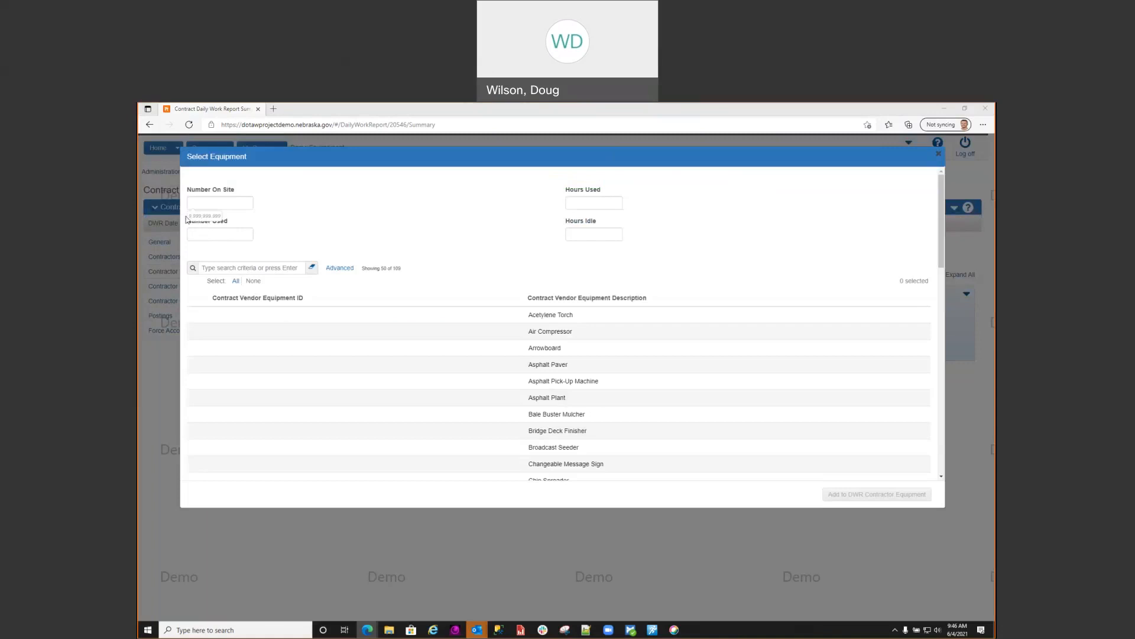
pyautogui.click(220, 203)
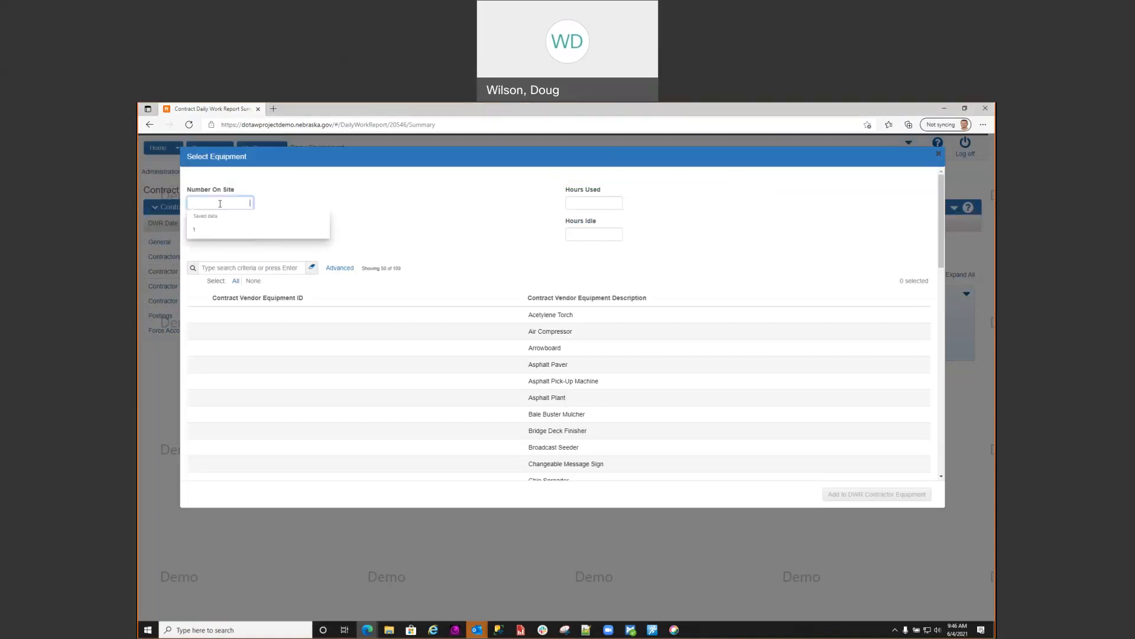
pyautogui.click(197, 230)
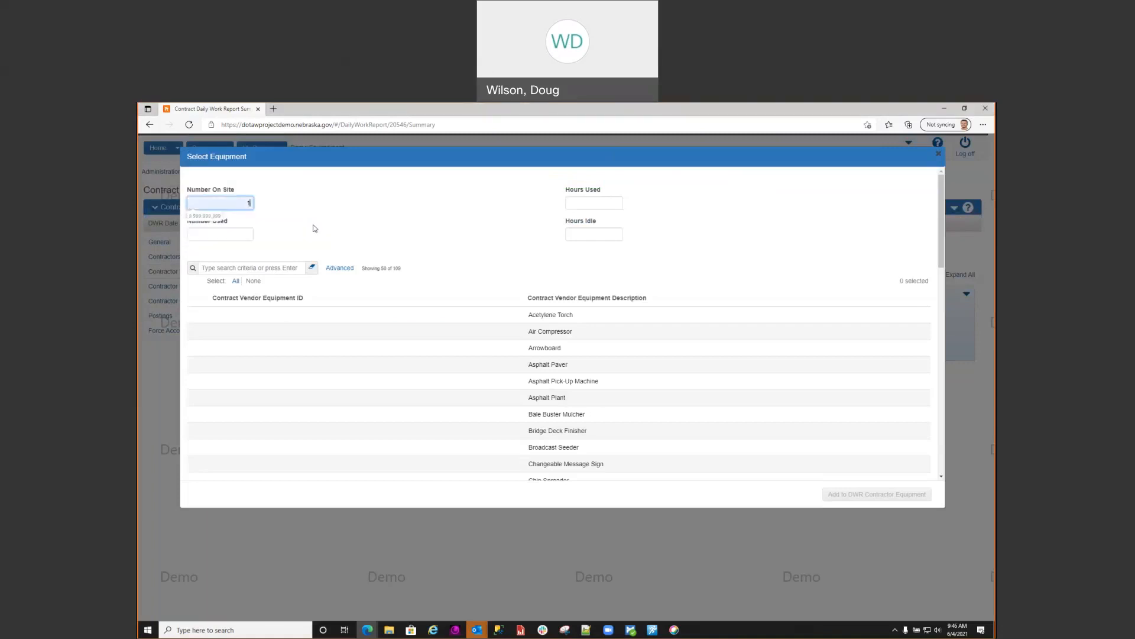
pyautogui.click(232, 234)
pyautogui.click(197, 261)
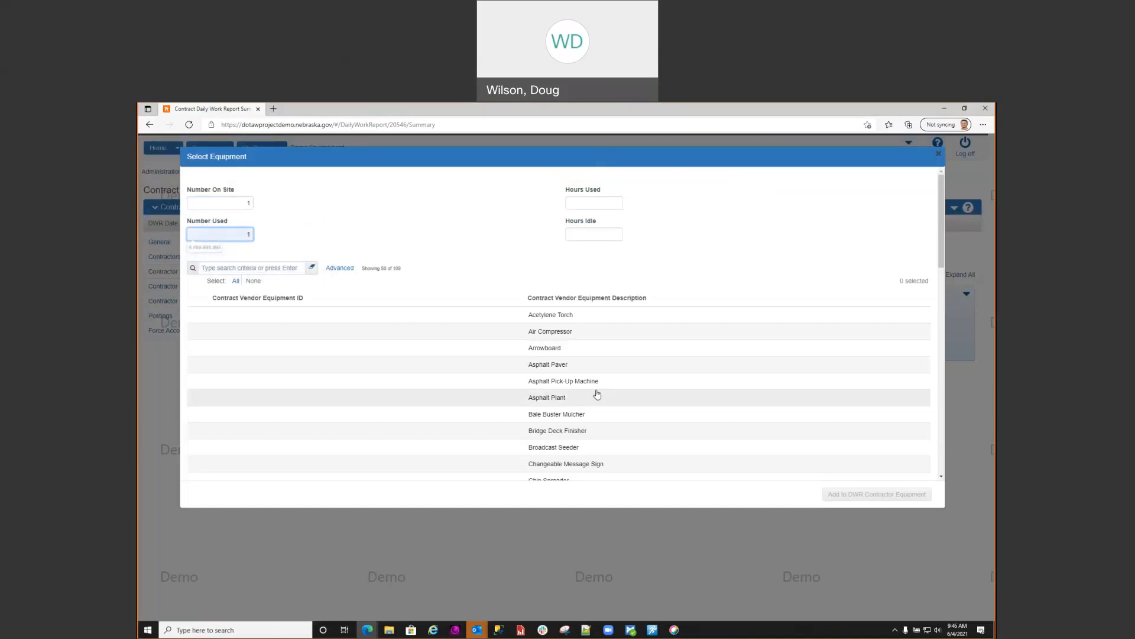
# - Search the equipment list for "skid", add the Skid Loader to TAB Construction's equipment and save
pyautogui.scroll(-4, 628, 403)
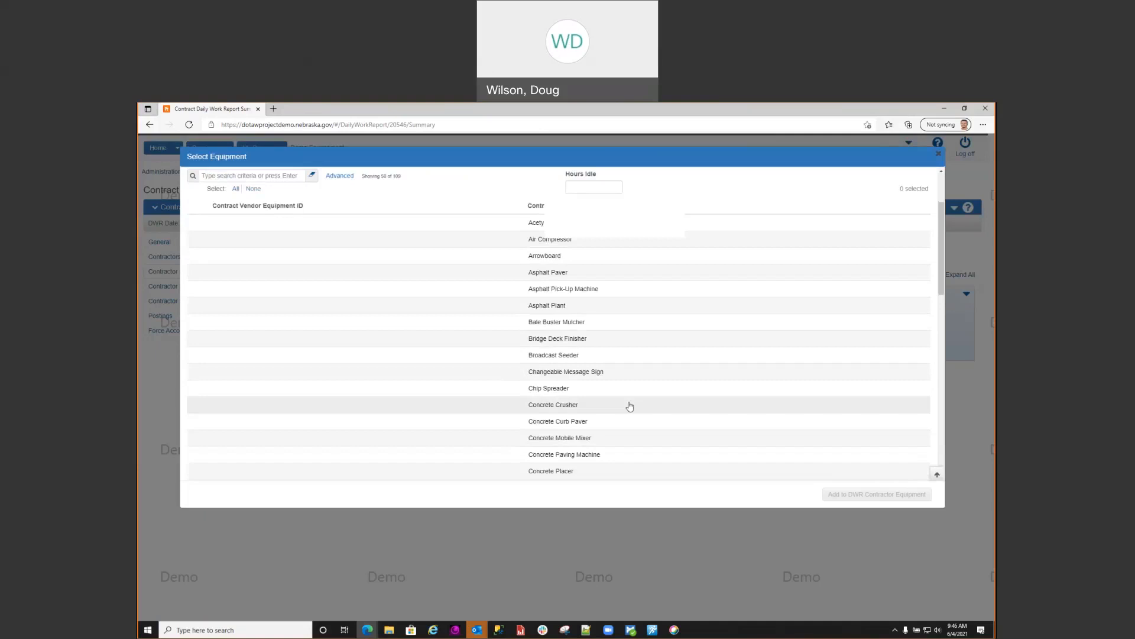
pyautogui.scroll(-3, 539, 420)
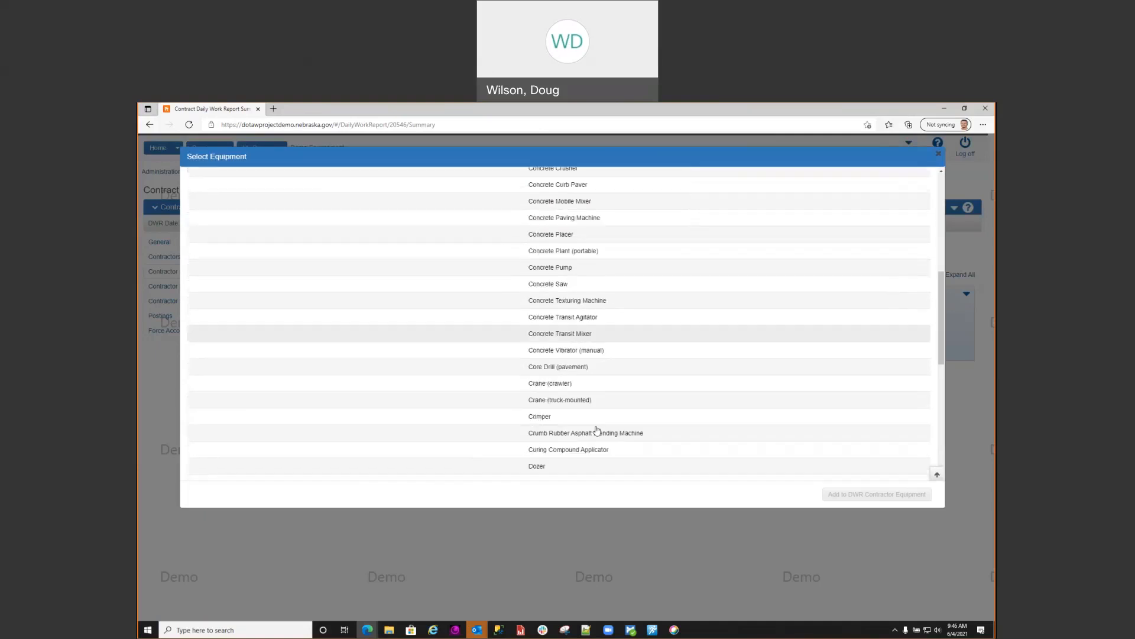
pyautogui.scroll(-3, 674, 433)
pyautogui.scroll(12, 676, 407)
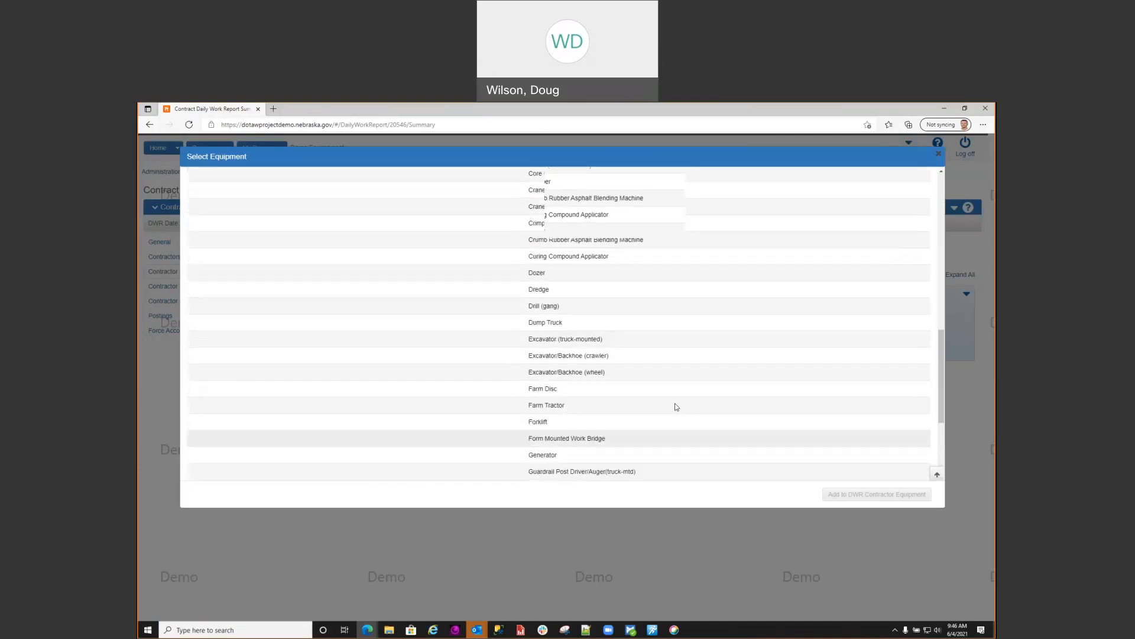
pyautogui.click(235, 268)
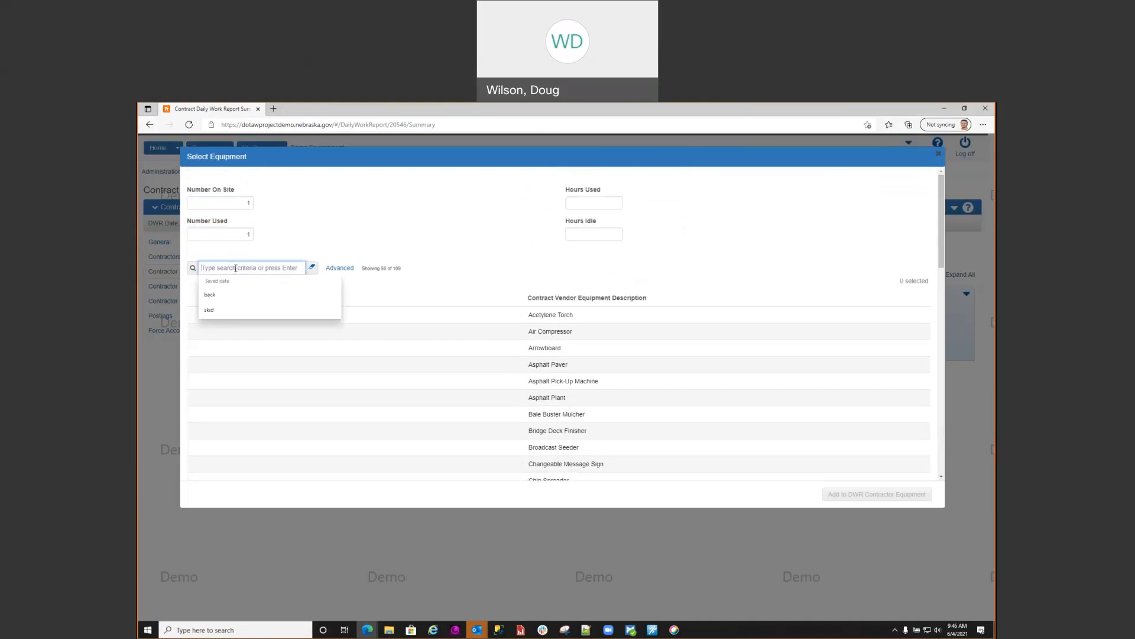
pyautogui.write('skid')
pyautogui.press('Return')
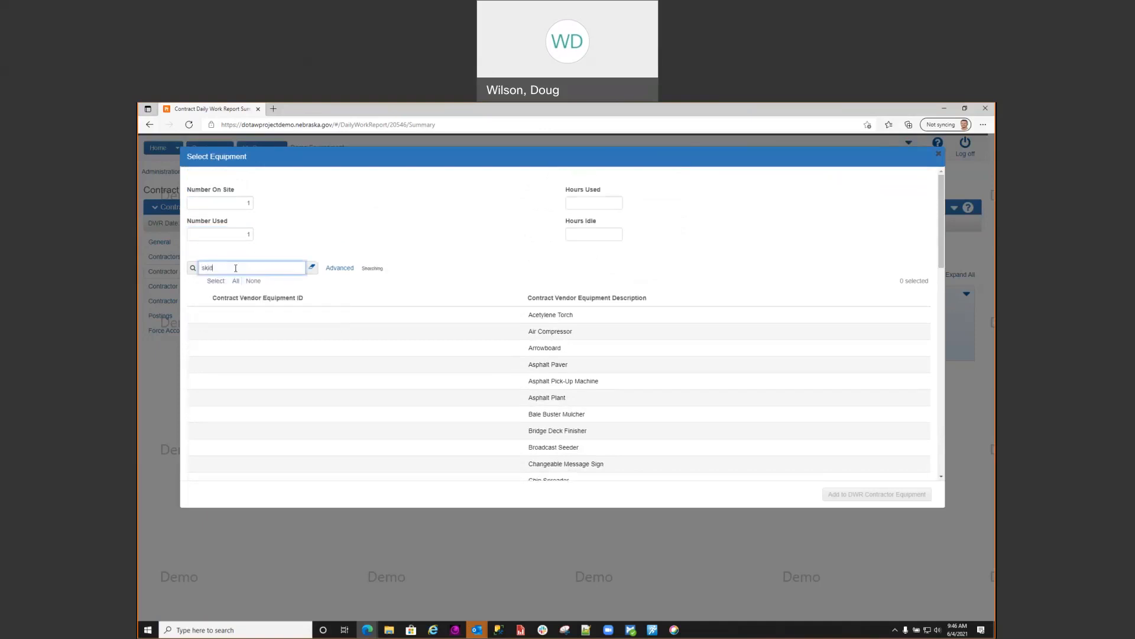
pyautogui.click(540, 315)
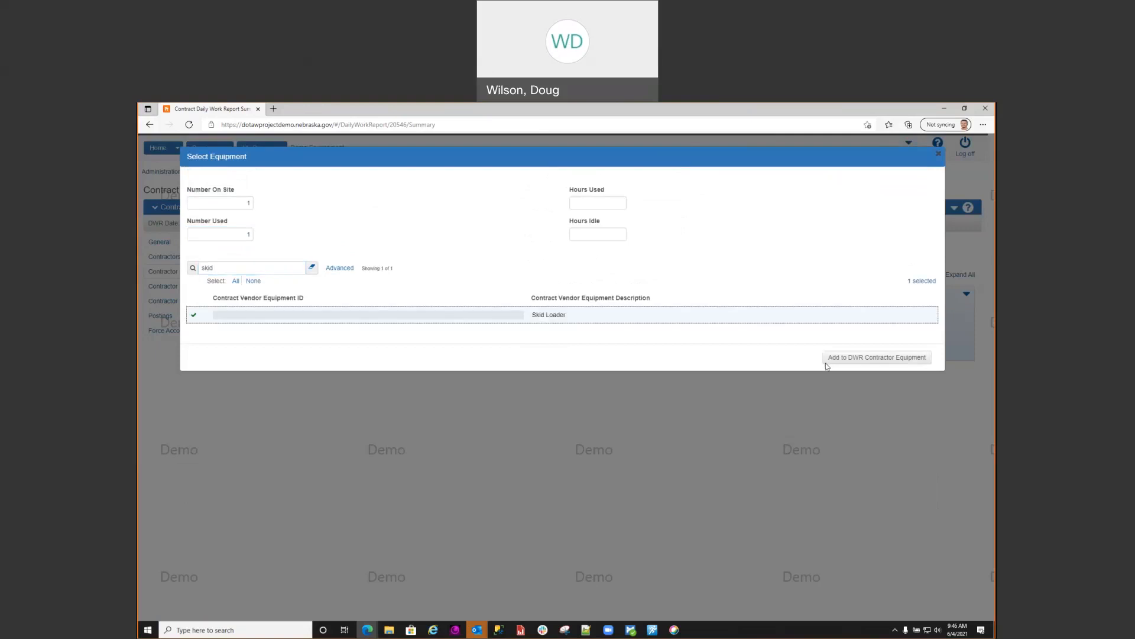
pyautogui.click(877, 358)
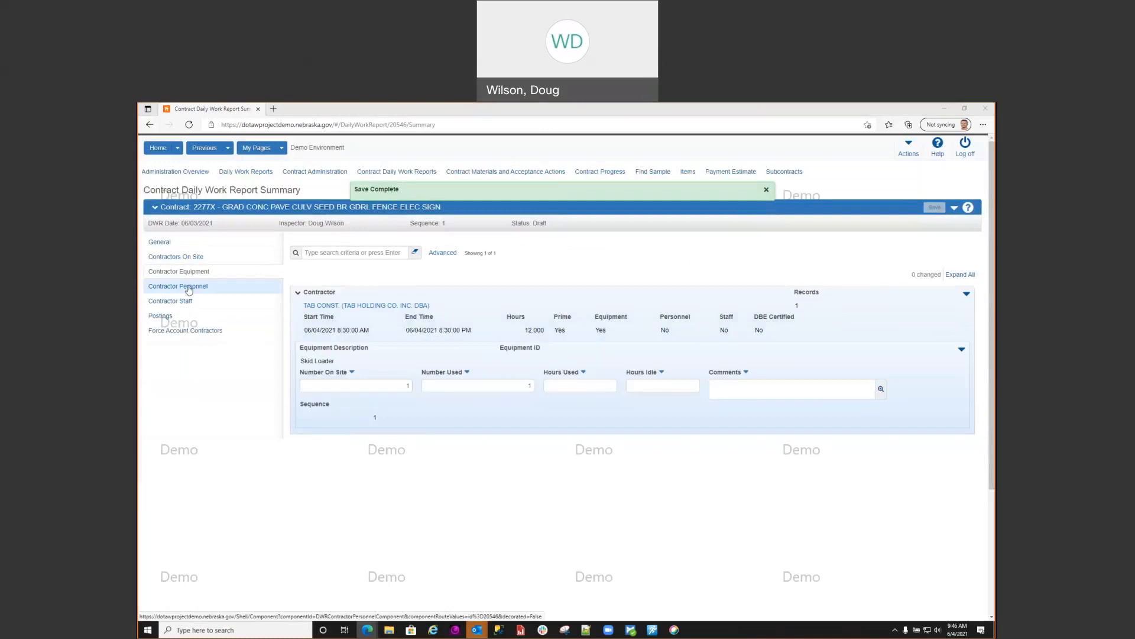
# - Add General Laborer to TAB Construction's contractor personnel and save the daily work report
pyautogui.click(188, 287)
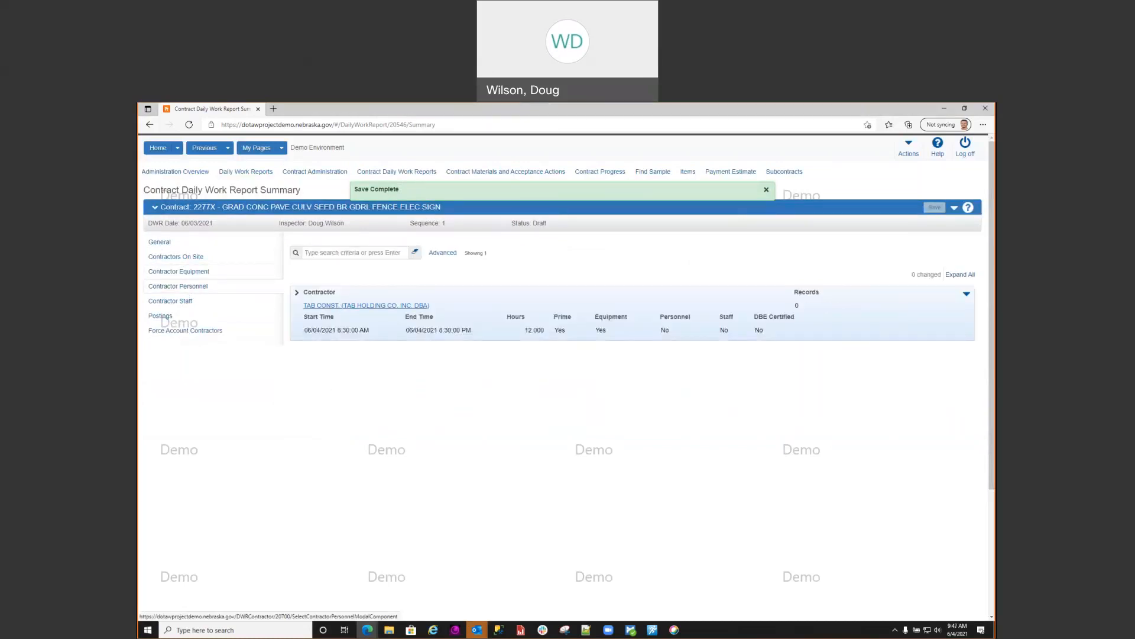
pyautogui.click(366, 305)
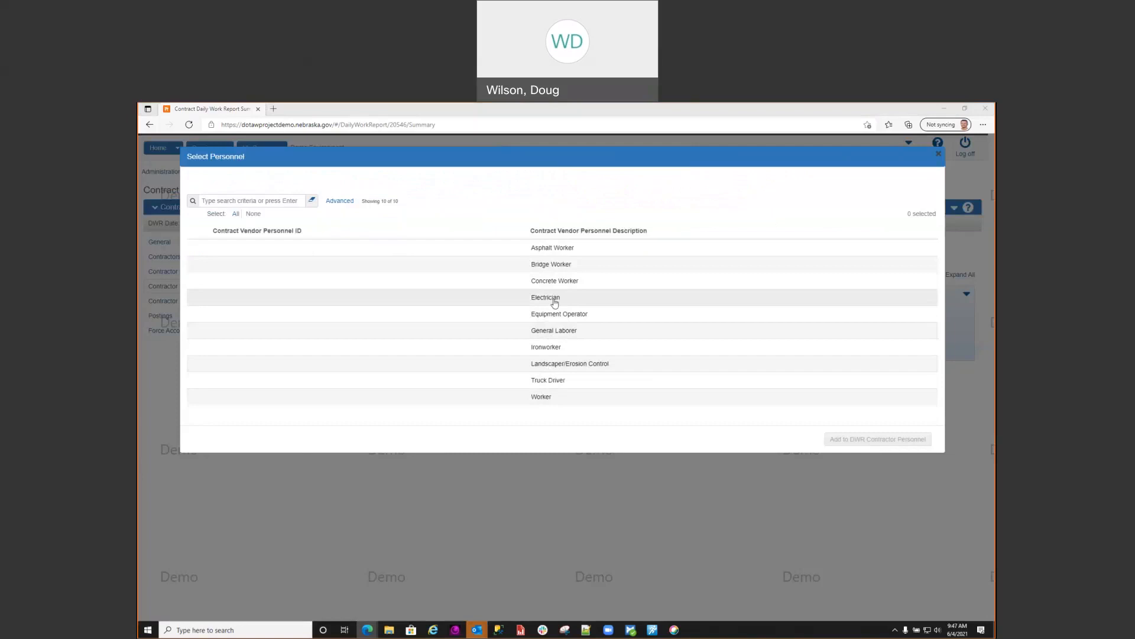
pyautogui.click(538, 330)
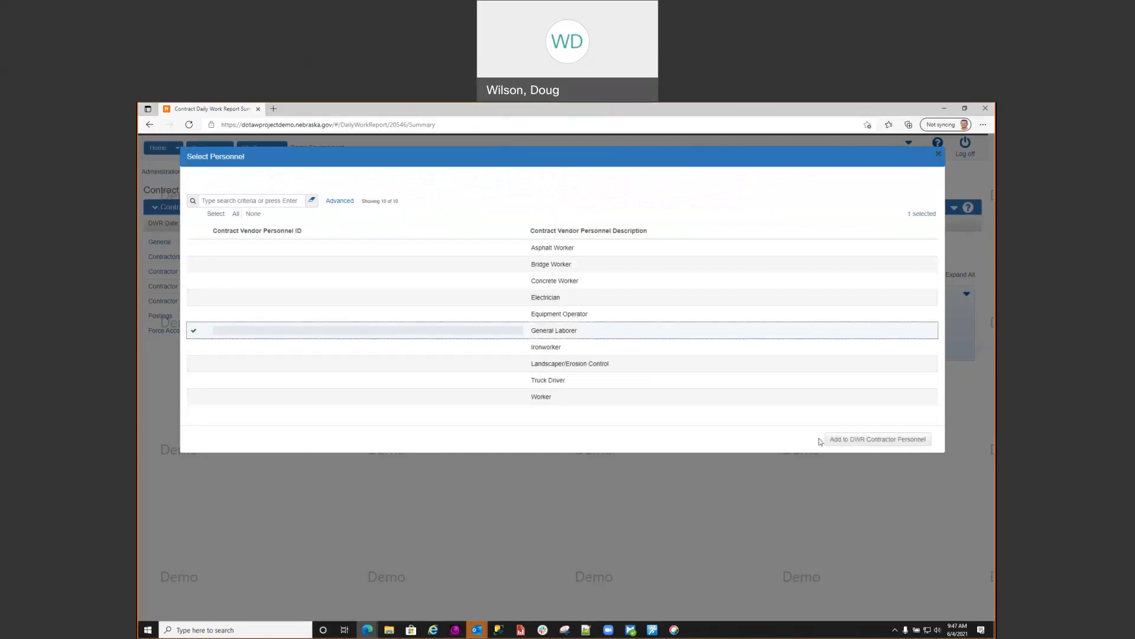
pyautogui.click(864, 440)
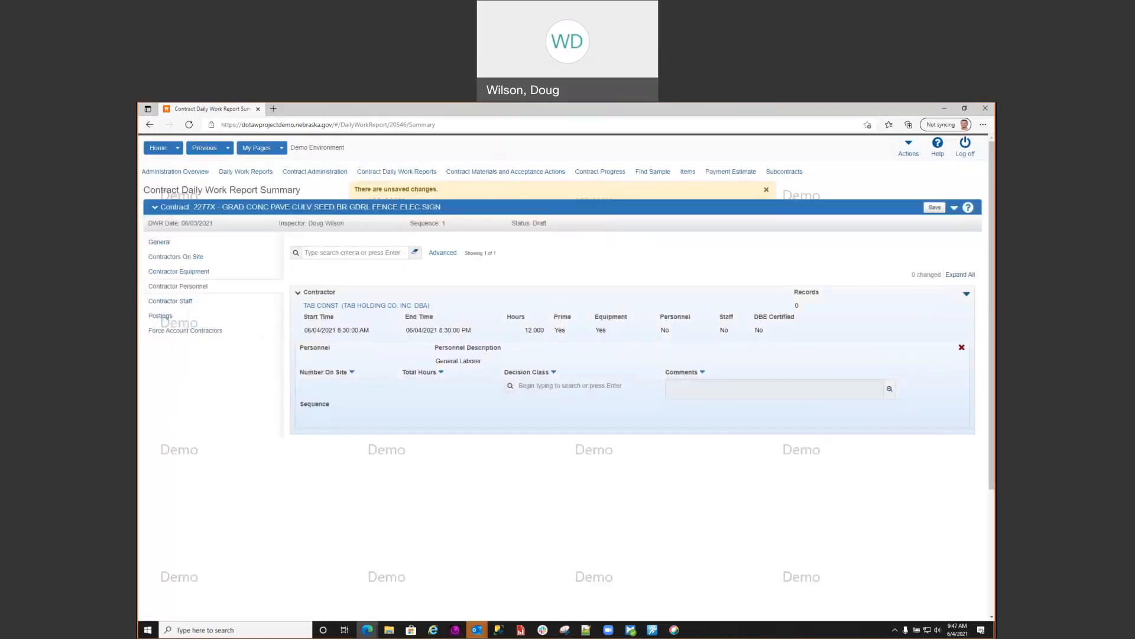
pyautogui.click(935, 207)
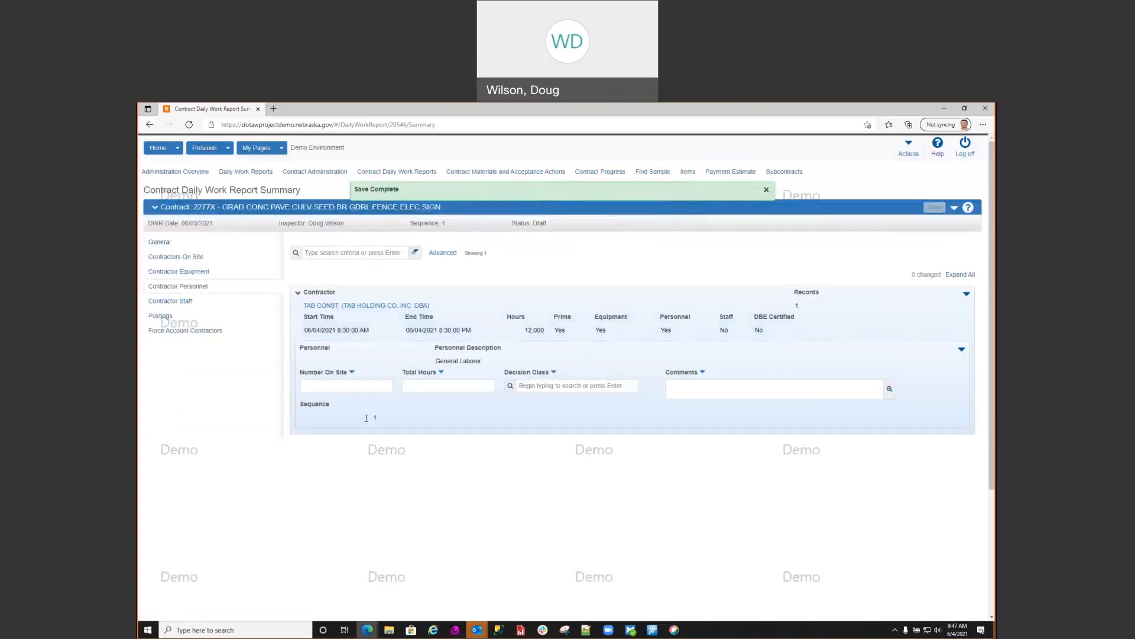
# - Set the General Laborer's number on site to 1 and total hours to 12, and save
pyautogui.click(338, 386)
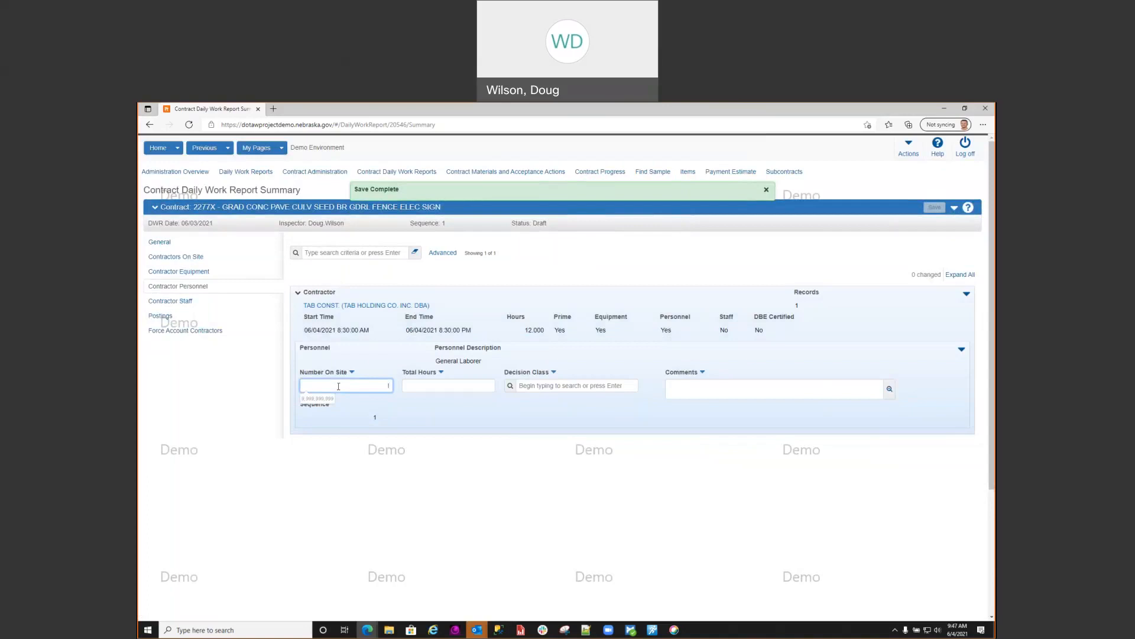
pyautogui.click(447, 386)
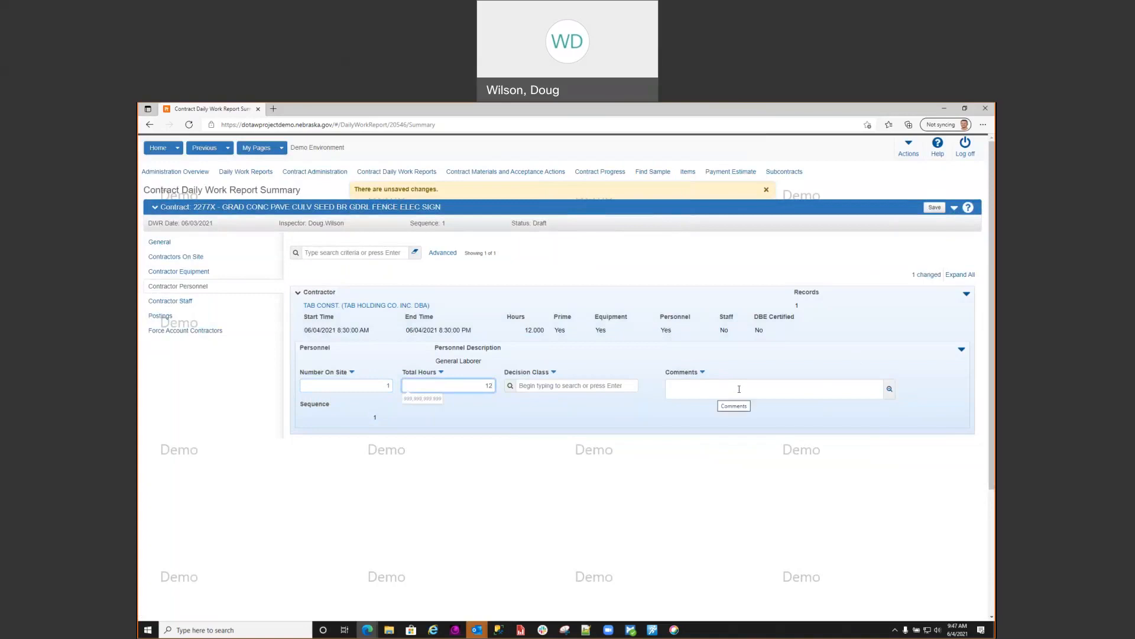
pyautogui.click(934, 208)
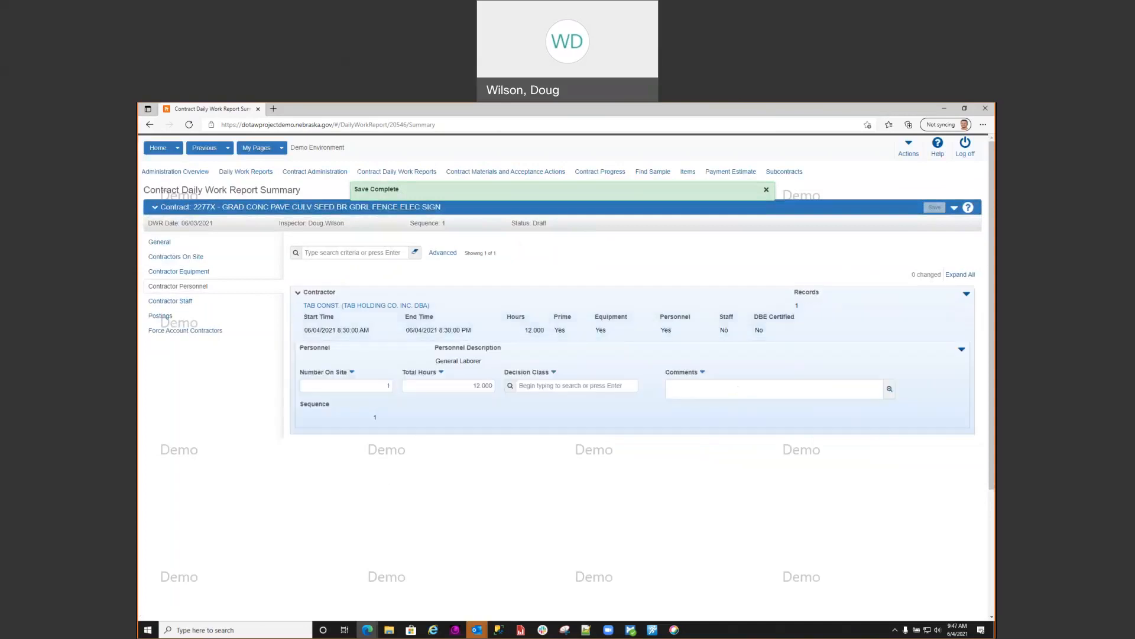
# - Add the second listed supervisor to TAB Construction's contractor staff with 5 on-site hours, and save
pyautogui.click(170, 300)
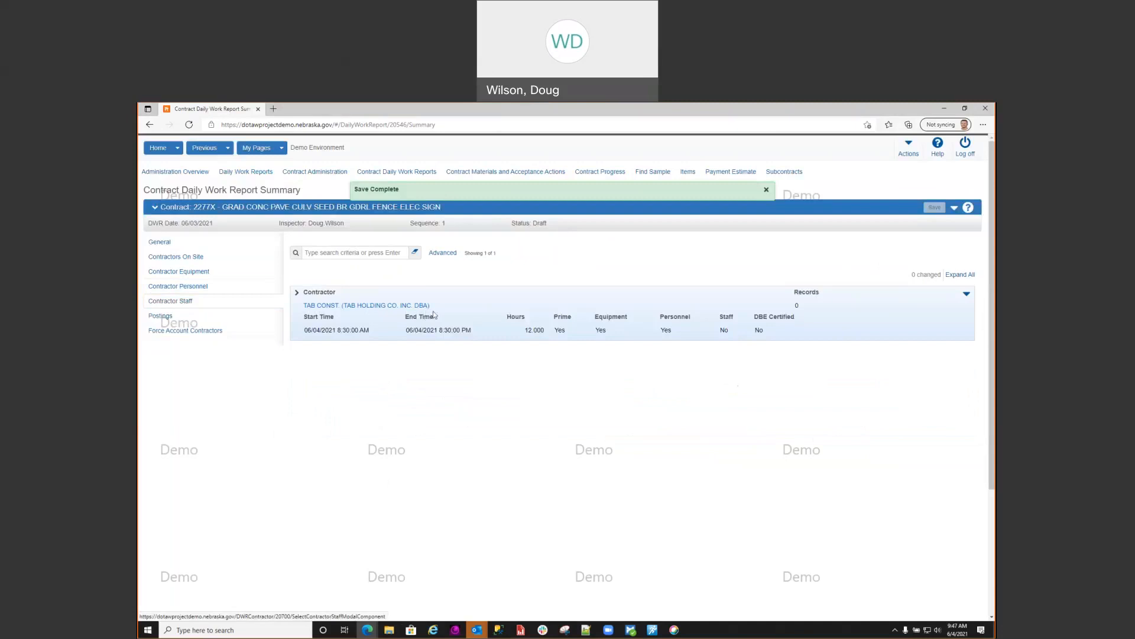
pyautogui.click(405, 324)
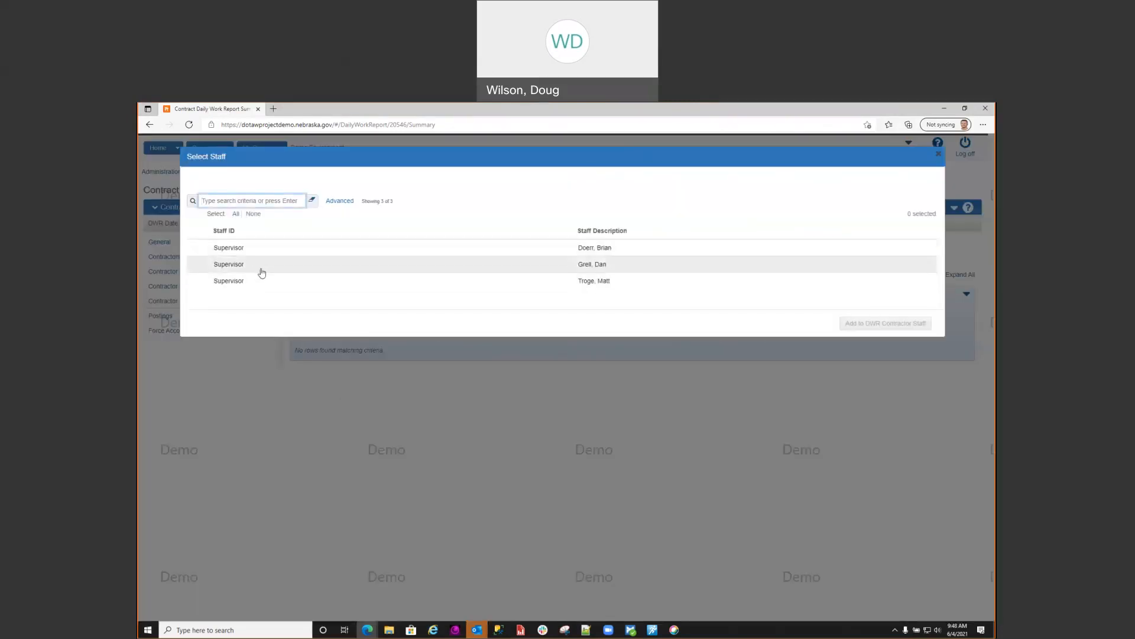
pyautogui.click(197, 265)
pyautogui.click(889, 328)
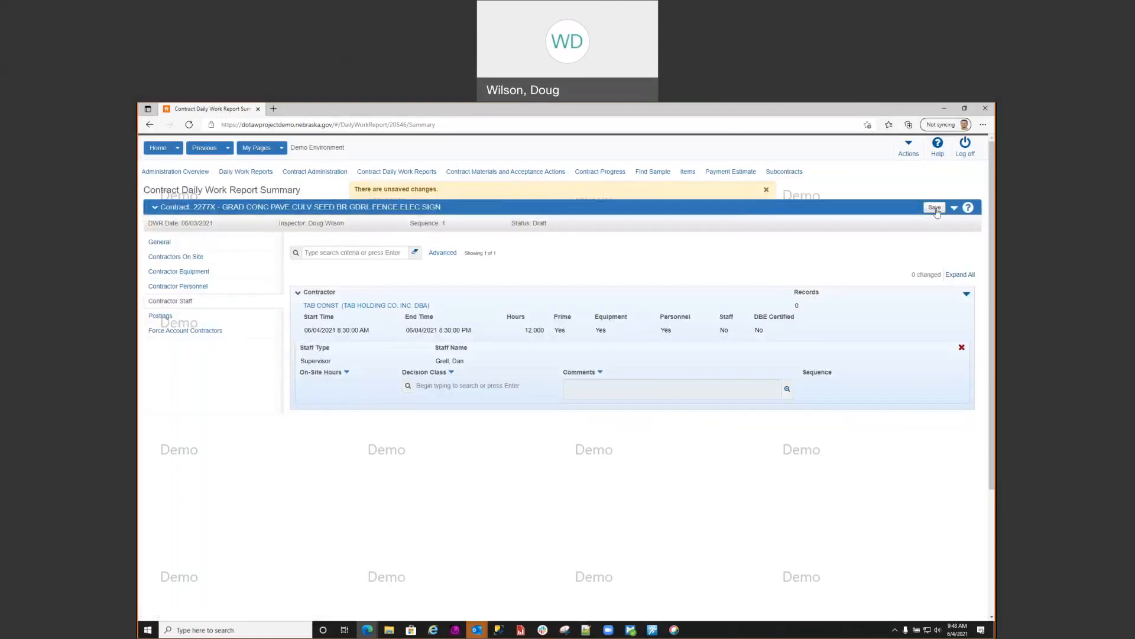
pyautogui.click(926, 207)
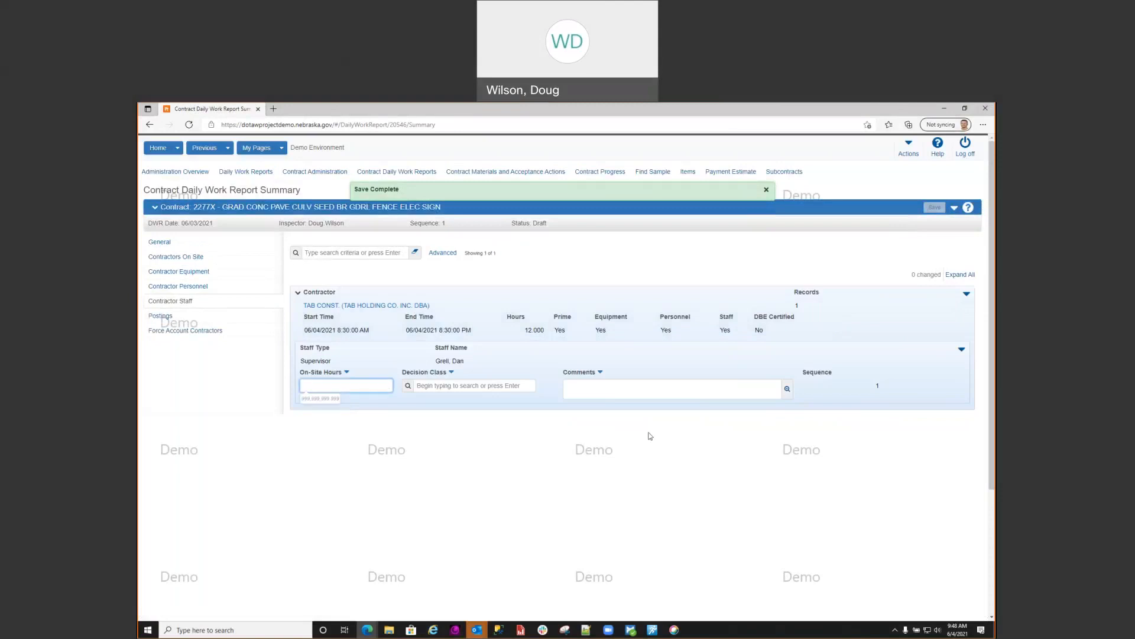
pyautogui.write('5')
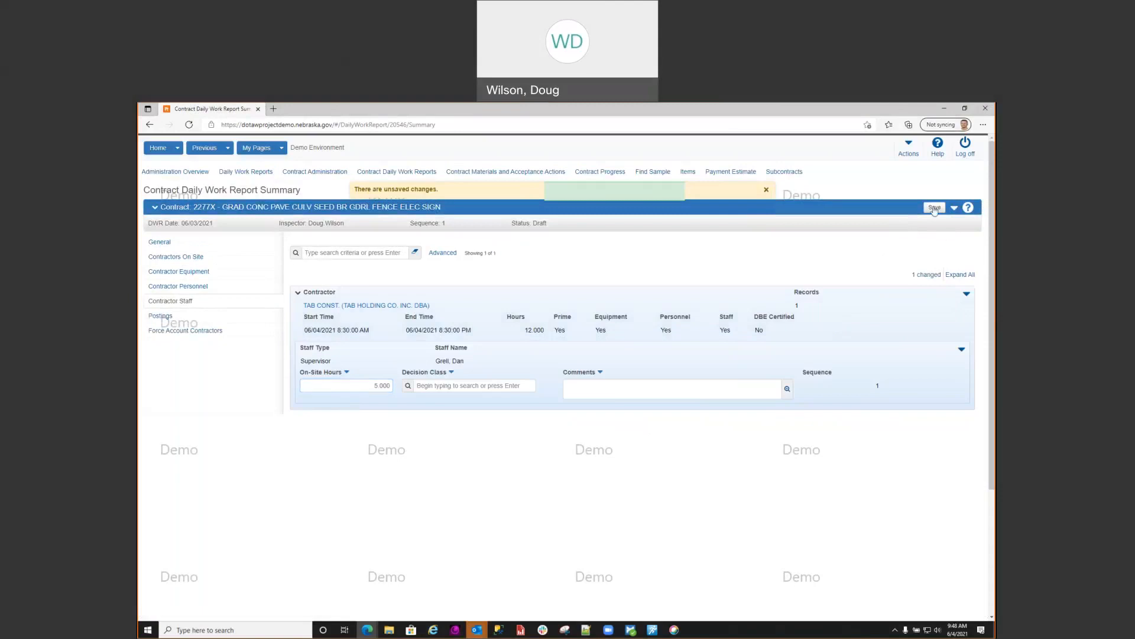
pyautogui.click(934, 207)
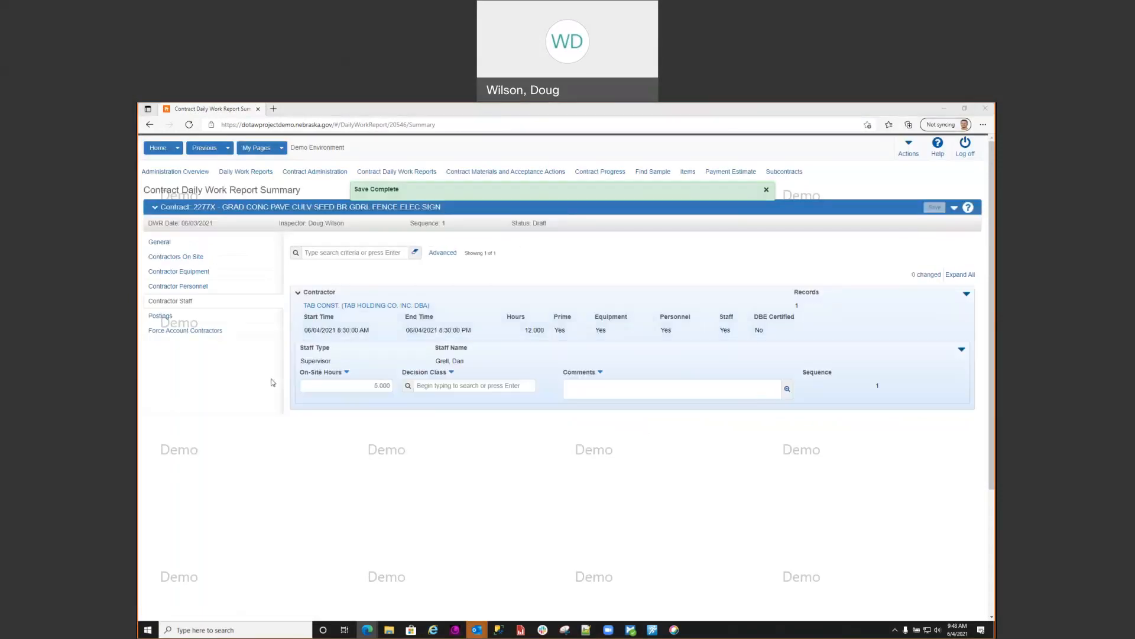
# - Search the contract items for 3075.59 and add the 10" doweled concrete pavement, class 47B-4000, to the report's postings
pyautogui.click(160, 316)
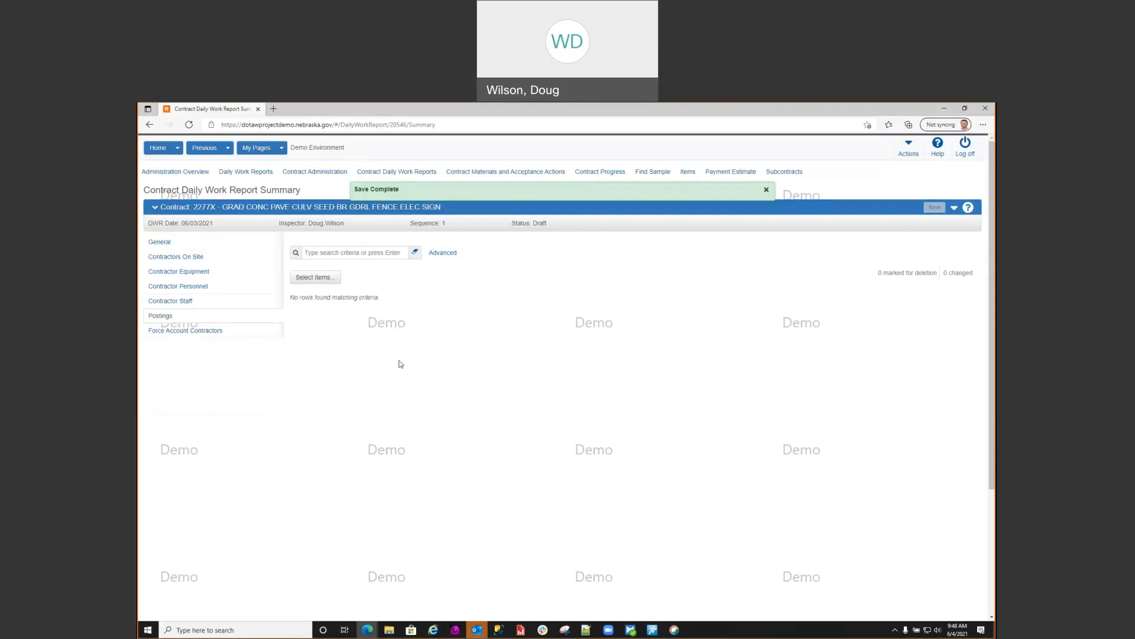
pyautogui.click(313, 279)
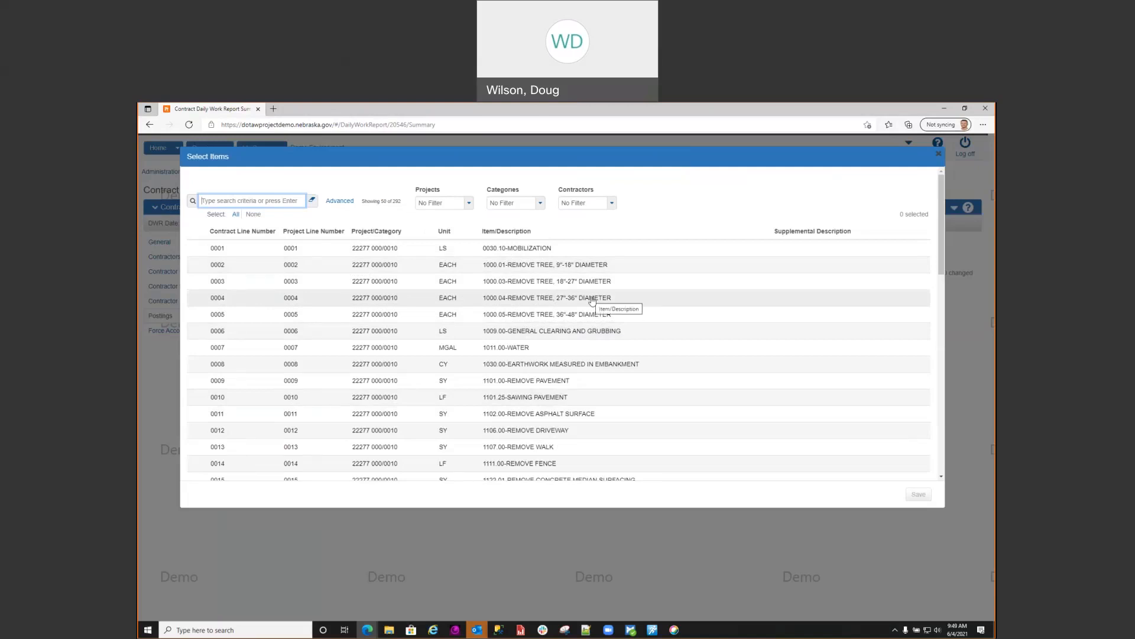
pyautogui.scroll(-1, 338, 389)
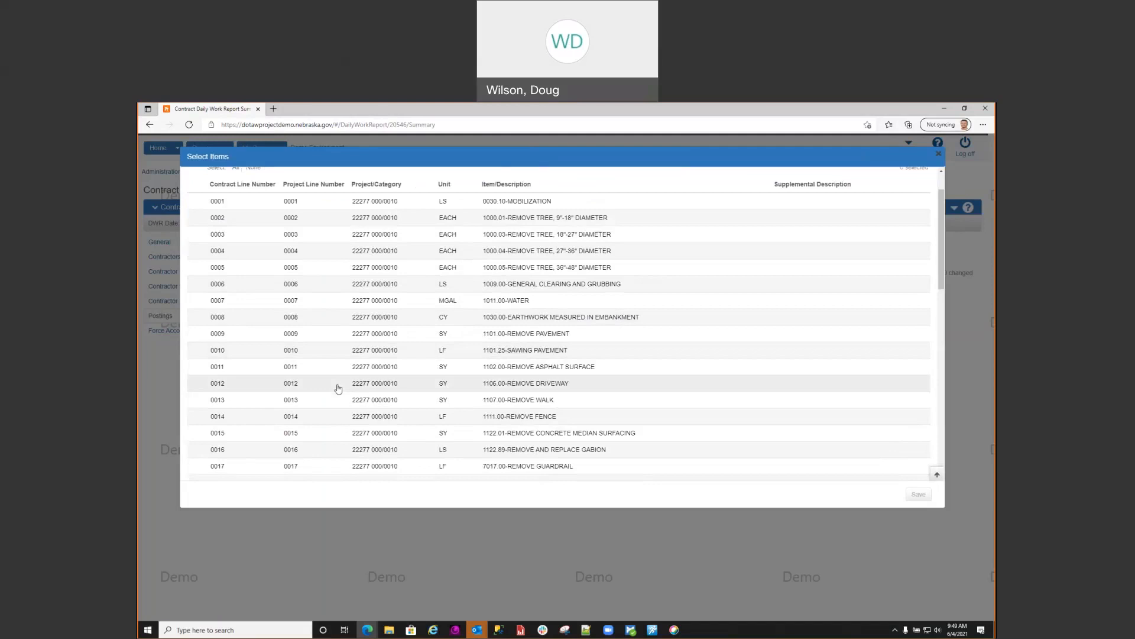
pyautogui.scroll(-3, 338, 389)
pyautogui.scroll(6, 340, 399)
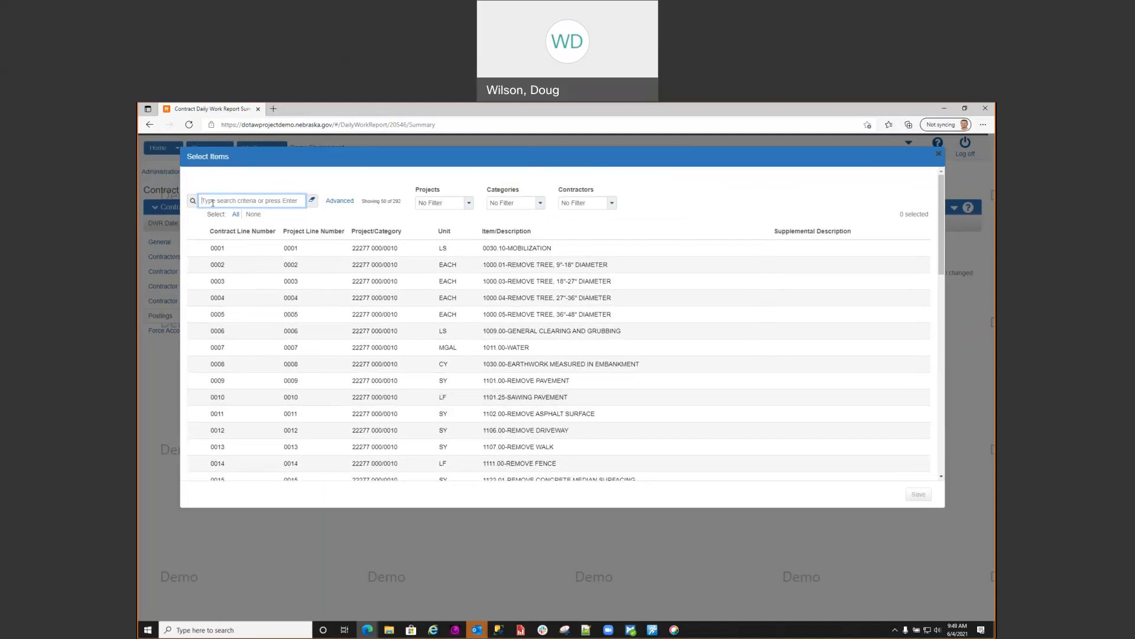
pyautogui.write('3075 59')
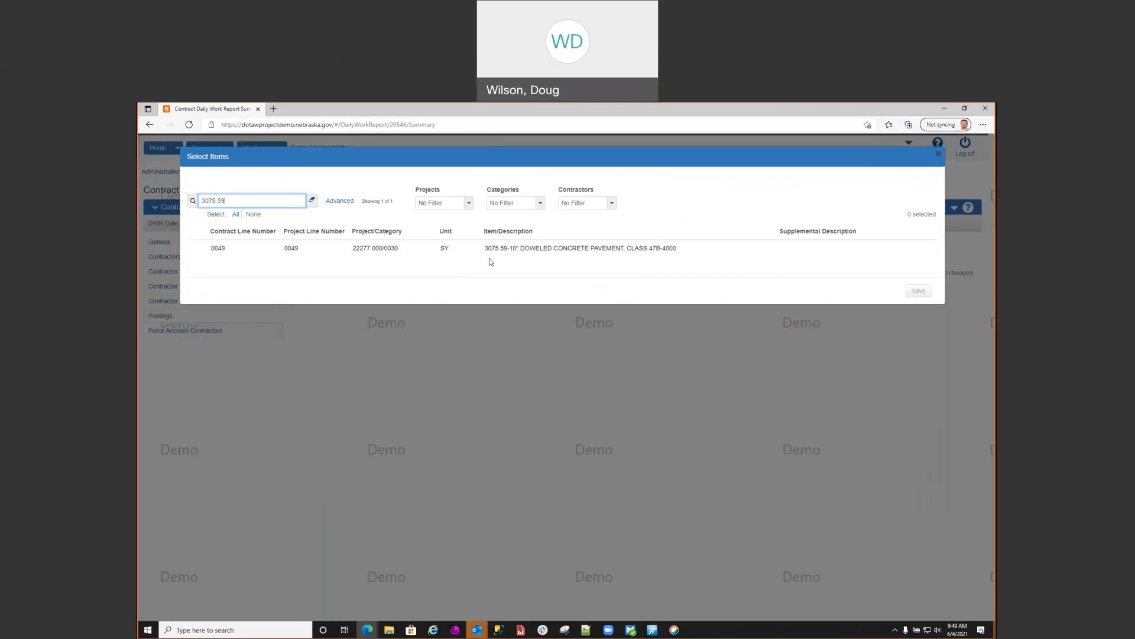
pyautogui.click(512, 251)
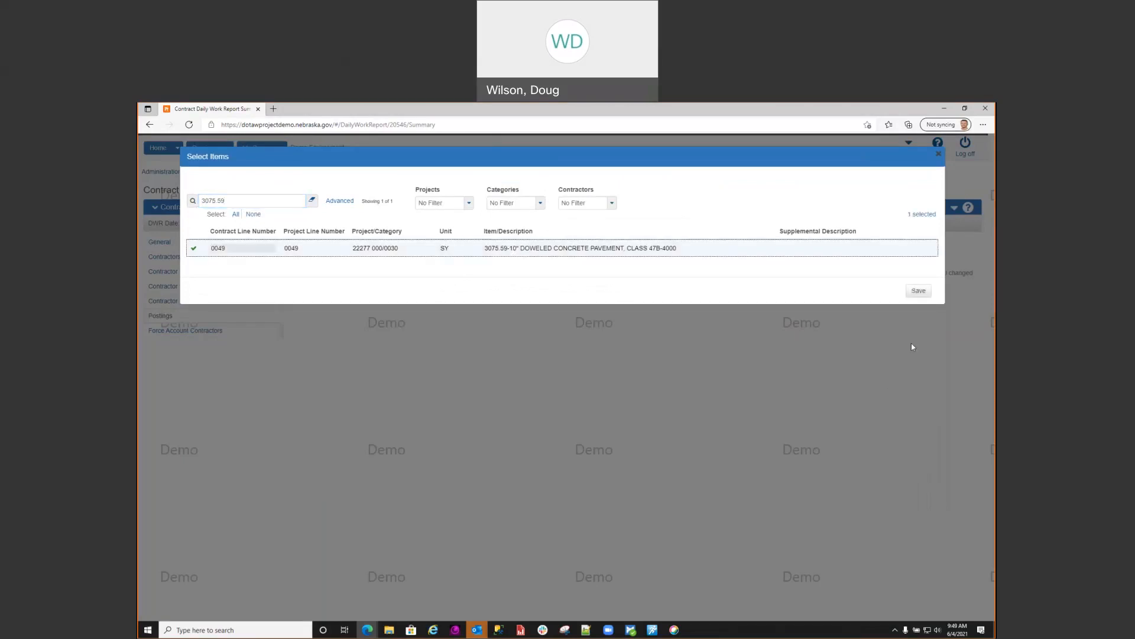
pyautogui.click(918, 291)
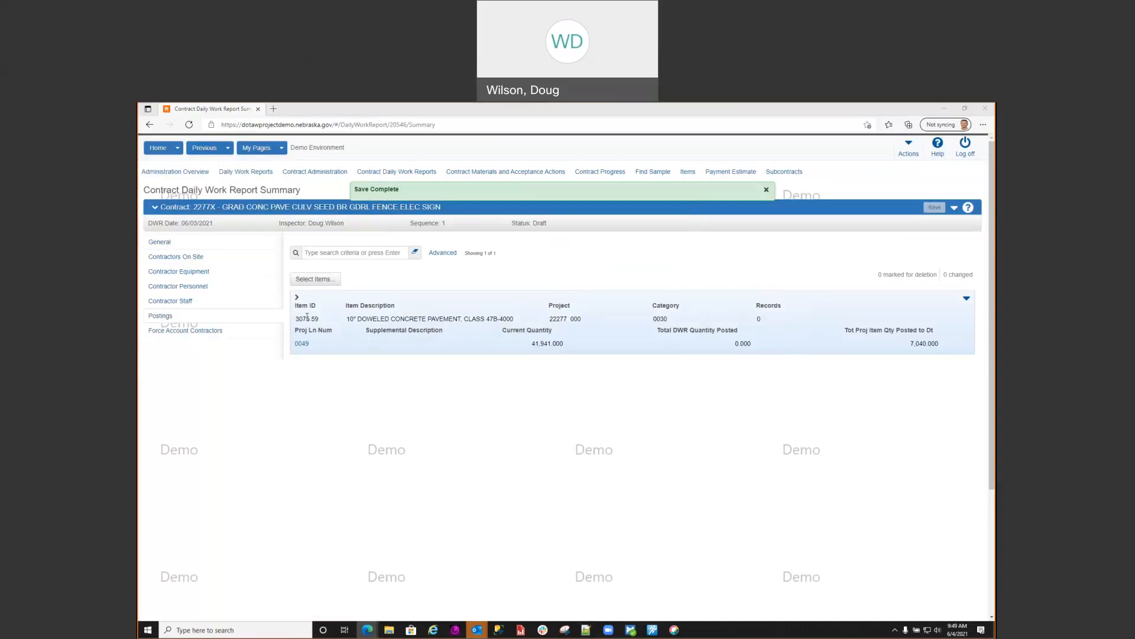
# - Create a posting for item 3075.59 with TAB Construction as contractor and material set 10 INCH DOWELED CONCRETE PAVEMENT, 47B CLASS B&E, and save
pyautogui.click(297, 297)
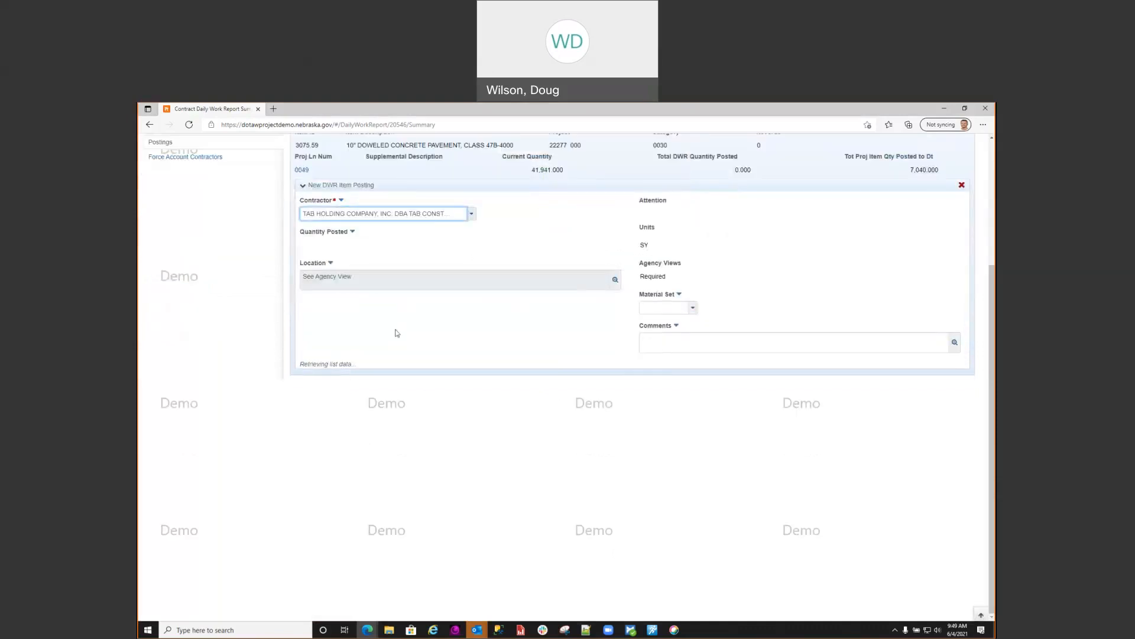
pyautogui.click(419, 217)
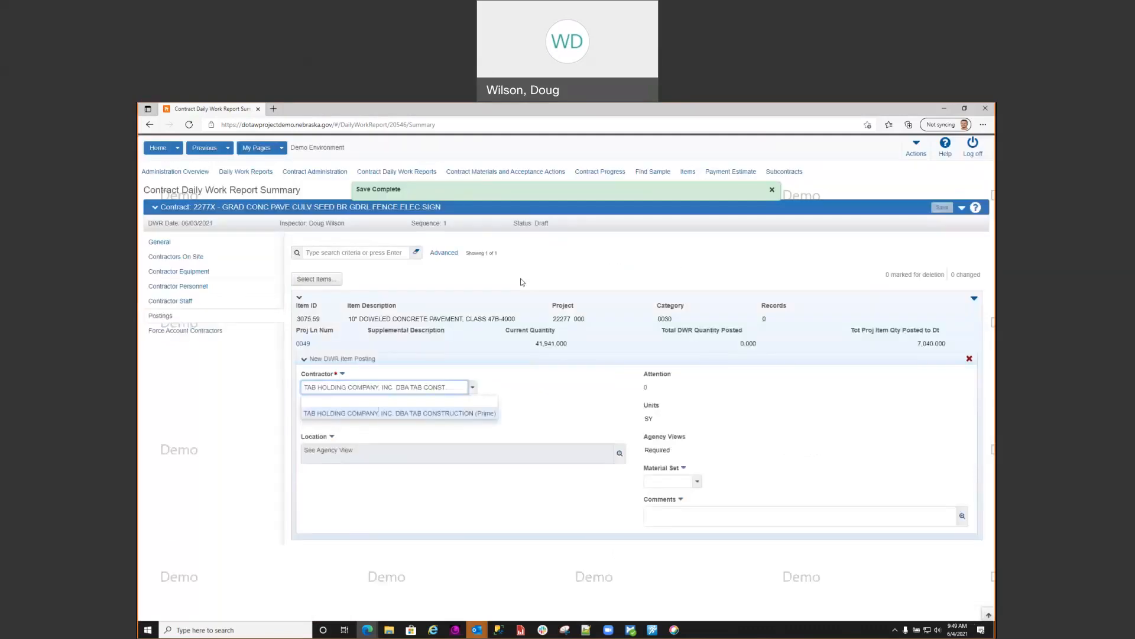
pyautogui.click(368, 413)
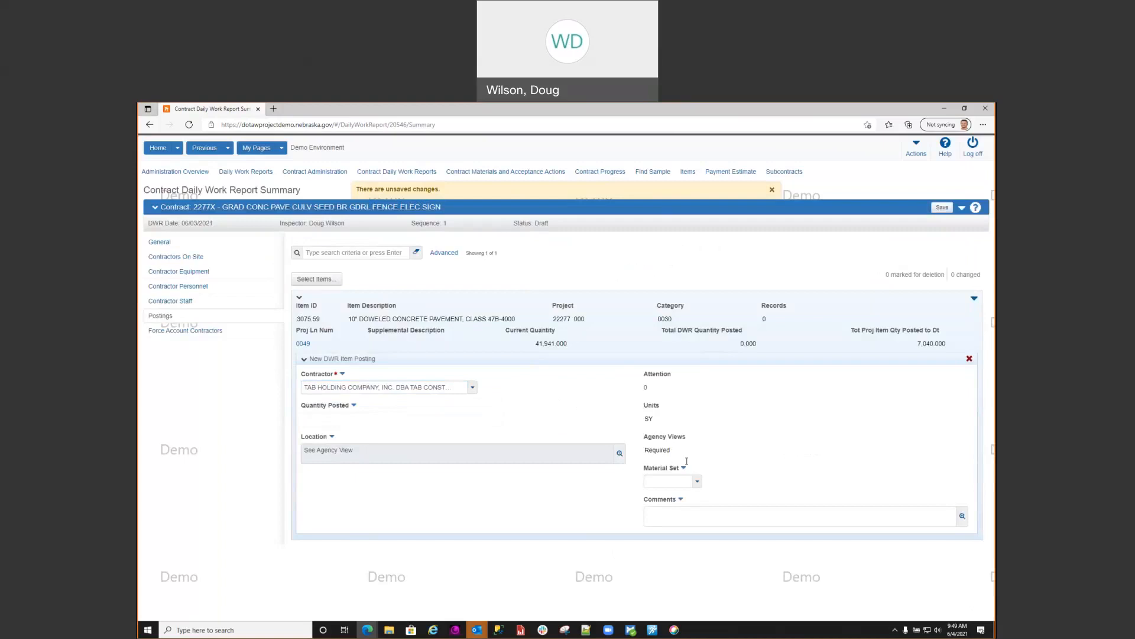
pyautogui.click(698, 481)
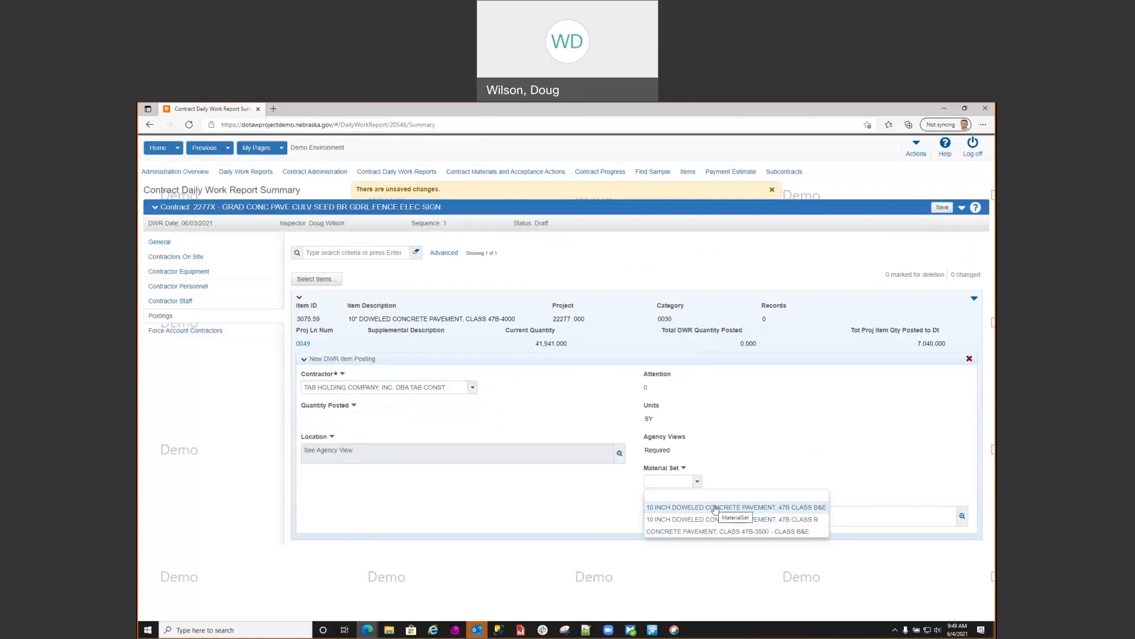
pyautogui.click(715, 507)
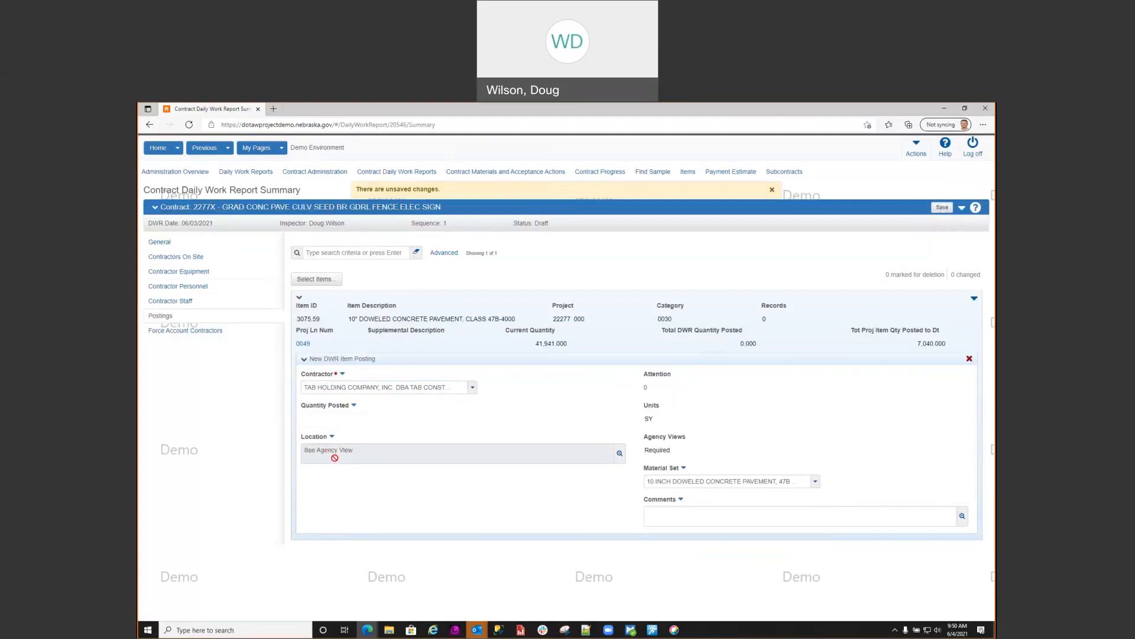
pyautogui.click(938, 210)
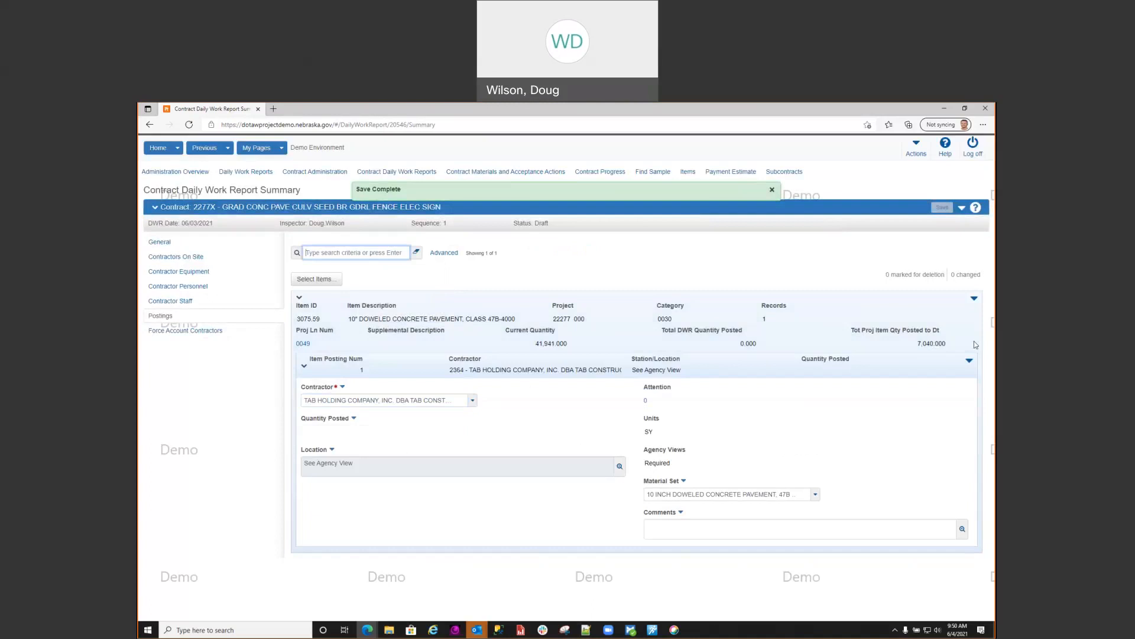
# - In the posting's Daily Pavement Laid agency view, enter a regular area from station 1+1 to station 2+2 on the Right side
pyautogui.click(969, 361)
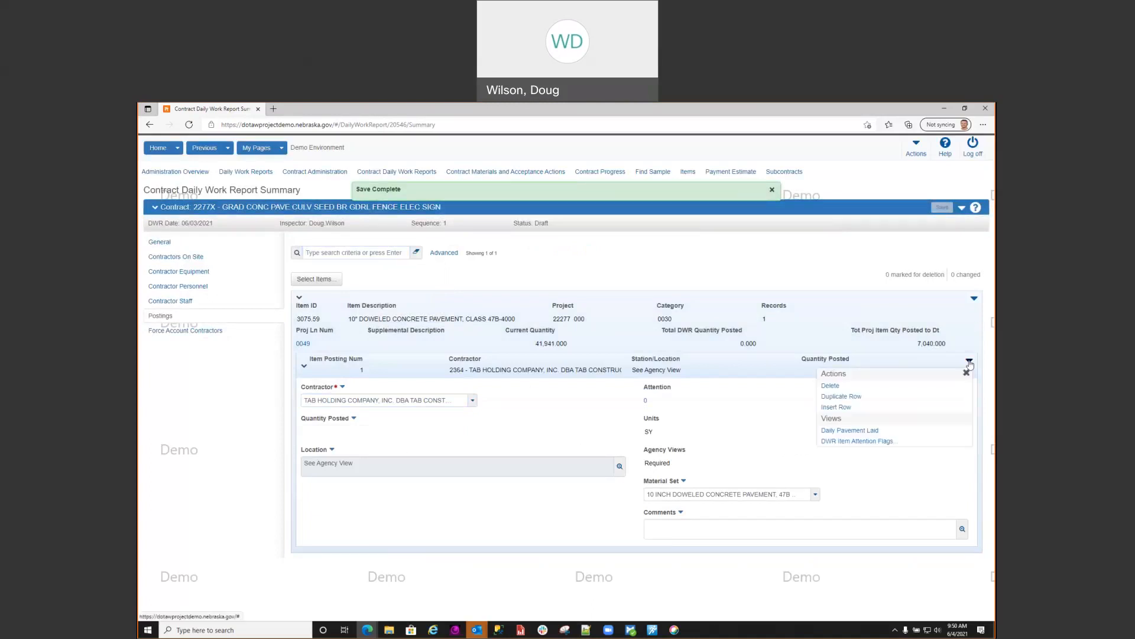
pyautogui.click(848, 431)
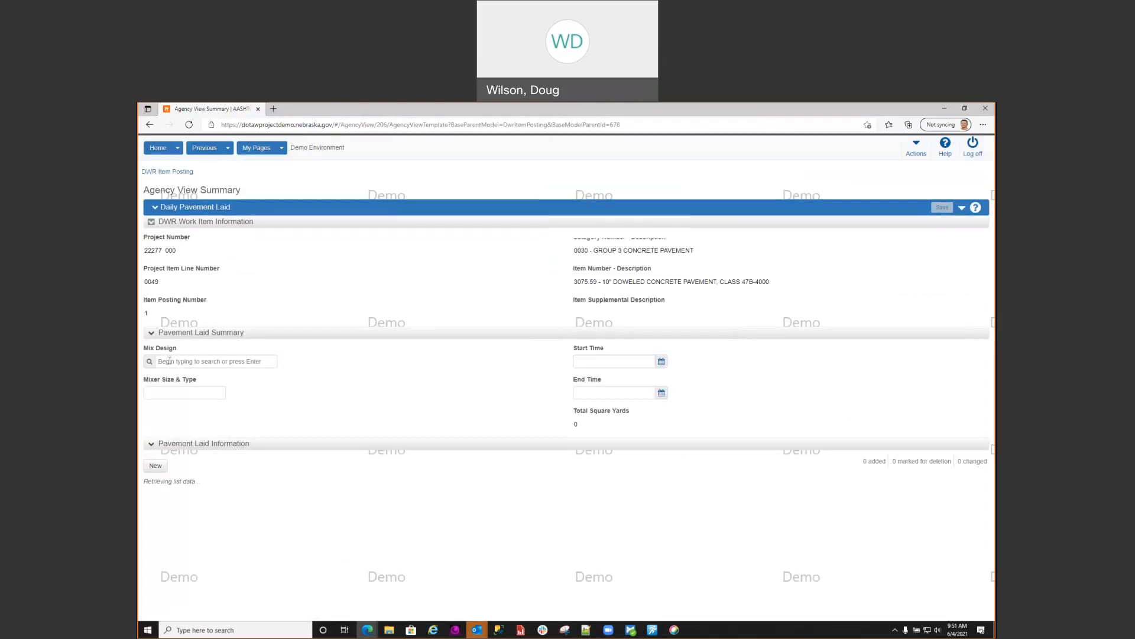
pyautogui.click(175, 393)
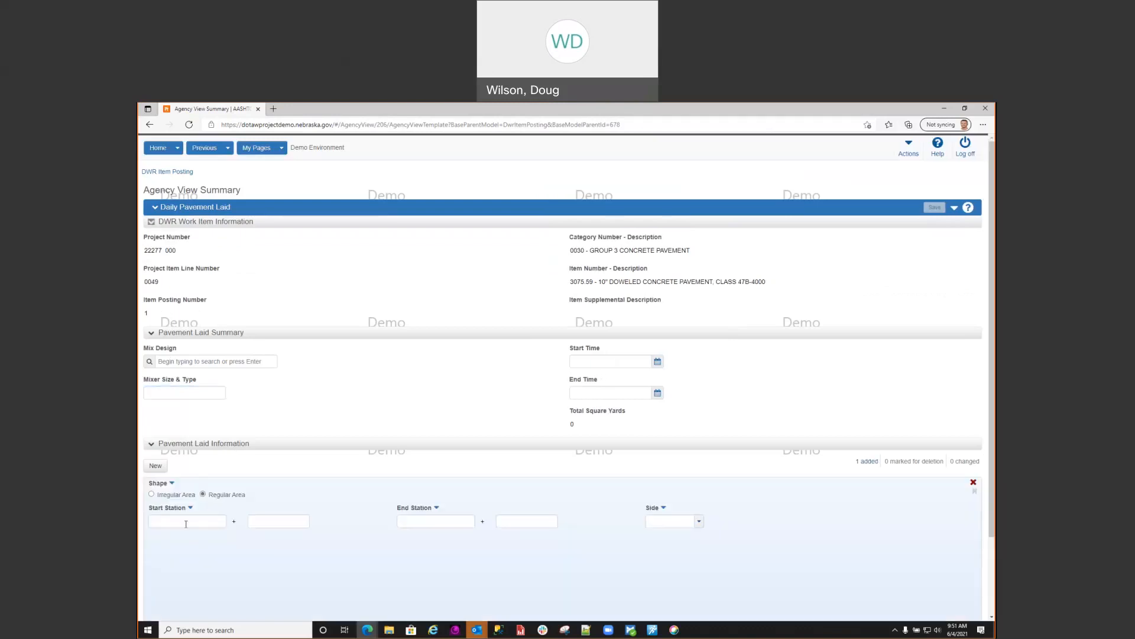
pyautogui.click(179, 522)
pyautogui.write('1')
pyautogui.press('Tab')
pyautogui.write('1')
pyautogui.click(413, 521)
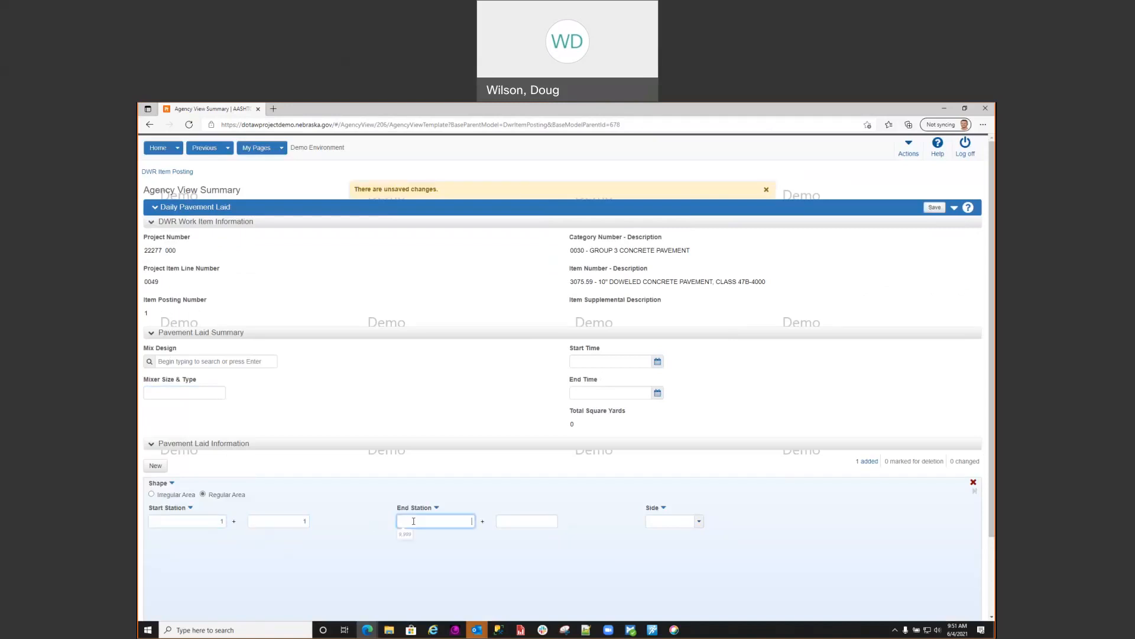
pyautogui.write('2')
pyautogui.press('Tab')
pyautogui.write('2')
pyautogui.click(699, 520)
pyautogui.click(656, 559)
# - Set the pavement's start time to 06/04/2021 9:51 AM and end time to 06/04/2021 9:51 PM, and save the agency view
pyautogui.click(655, 363)
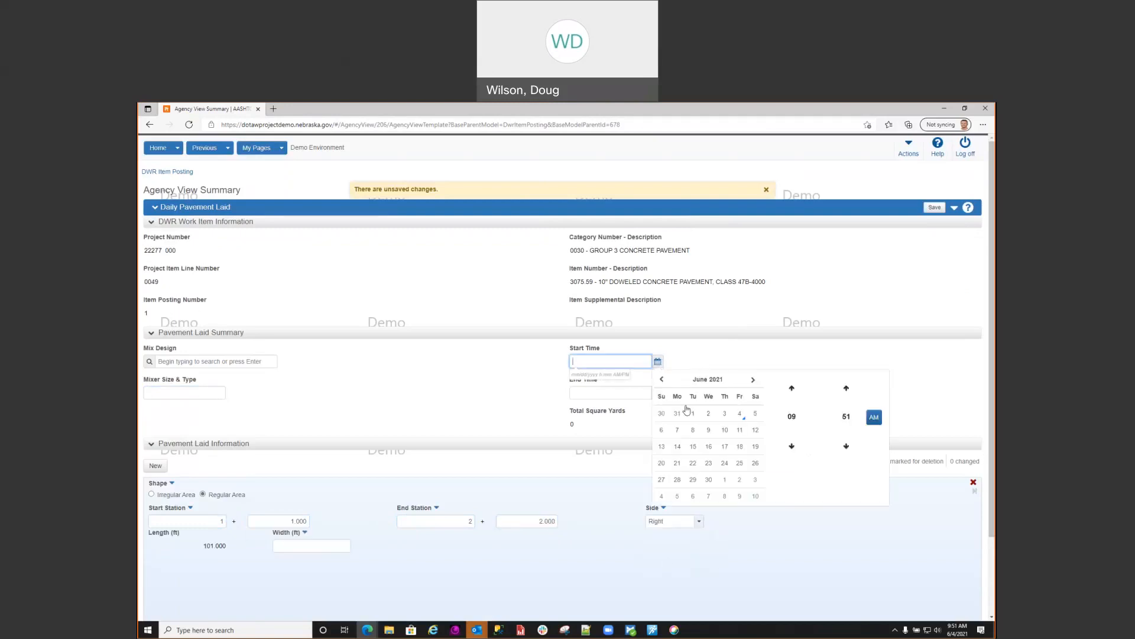
pyautogui.click(740, 413)
pyautogui.click(658, 392)
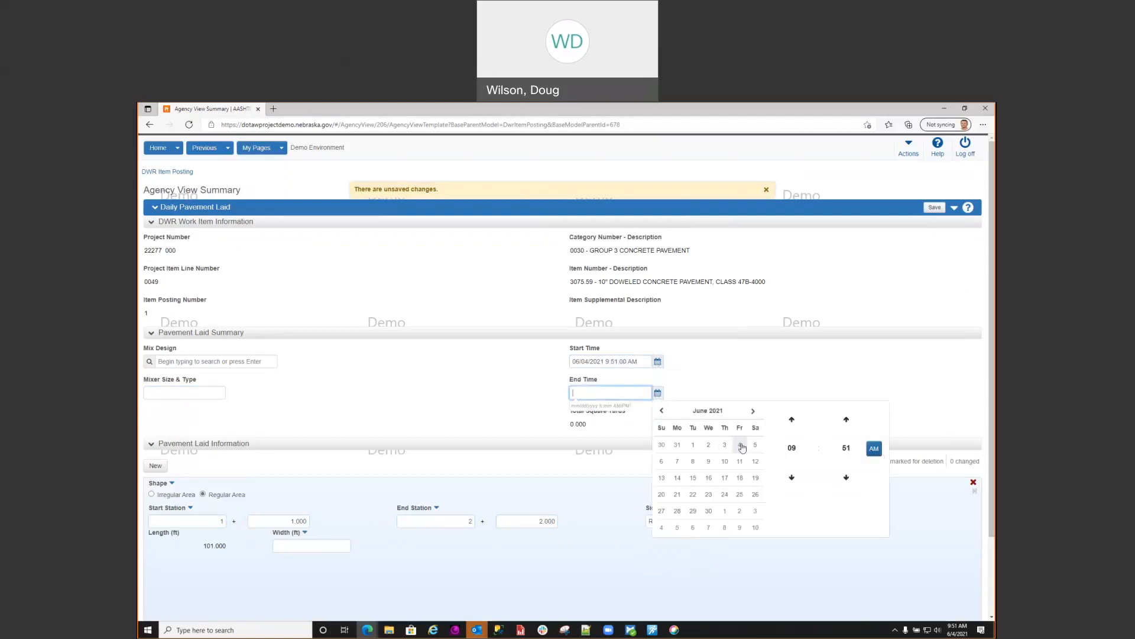
pyautogui.click(741, 446)
pyautogui.click(874, 448)
pyautogui.click(699, 396)
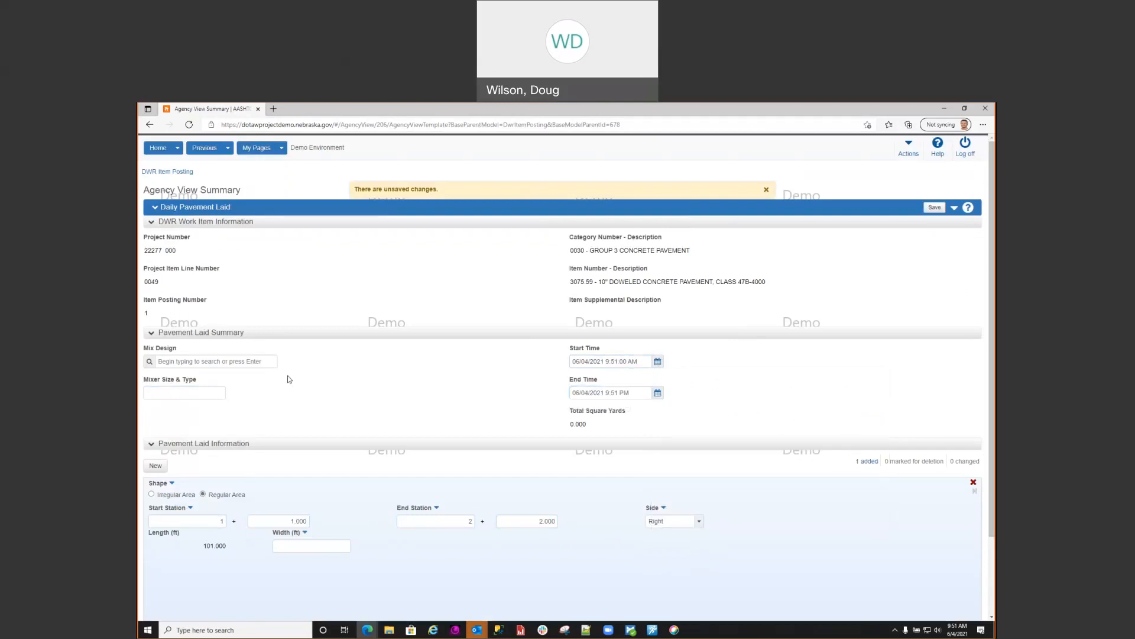
pyautogui.click(173, 394)
pyautogui.click(932, 208)
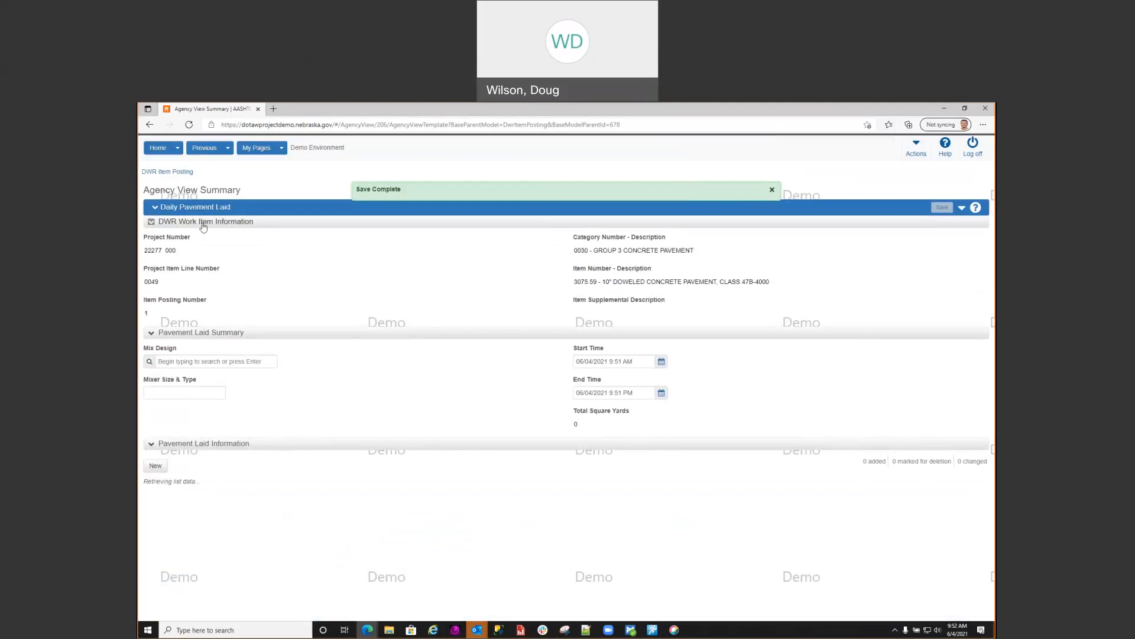
# - Return to the daily work report's general information, submit the report for approval, and go back to the home dashboard
pyautogui.click(160, 173)
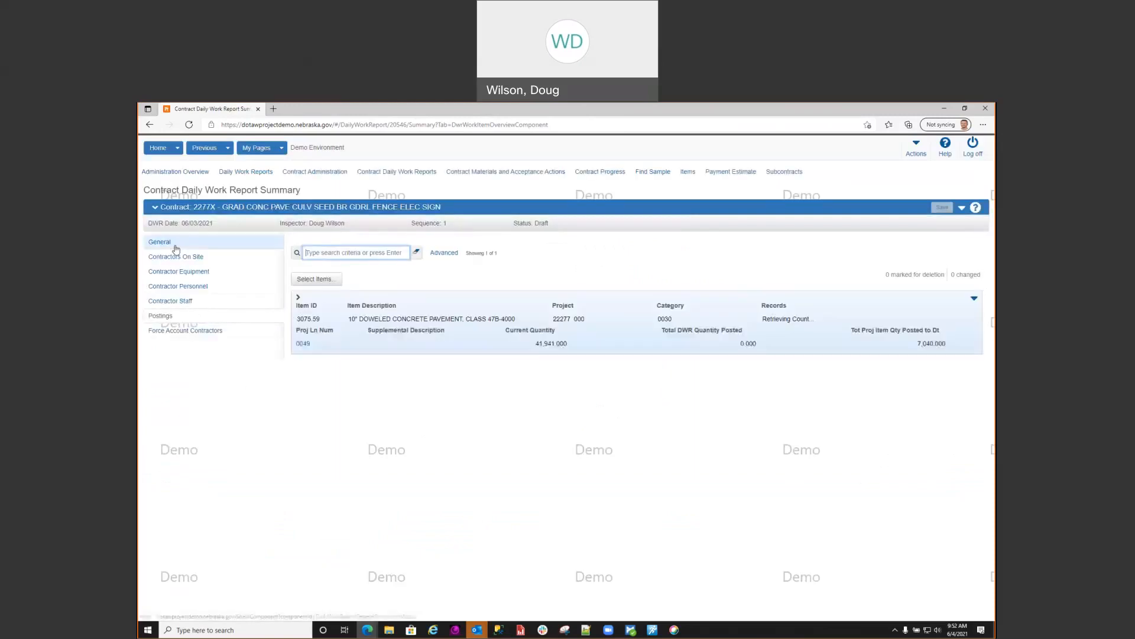
pyautogui.click(159, 242)
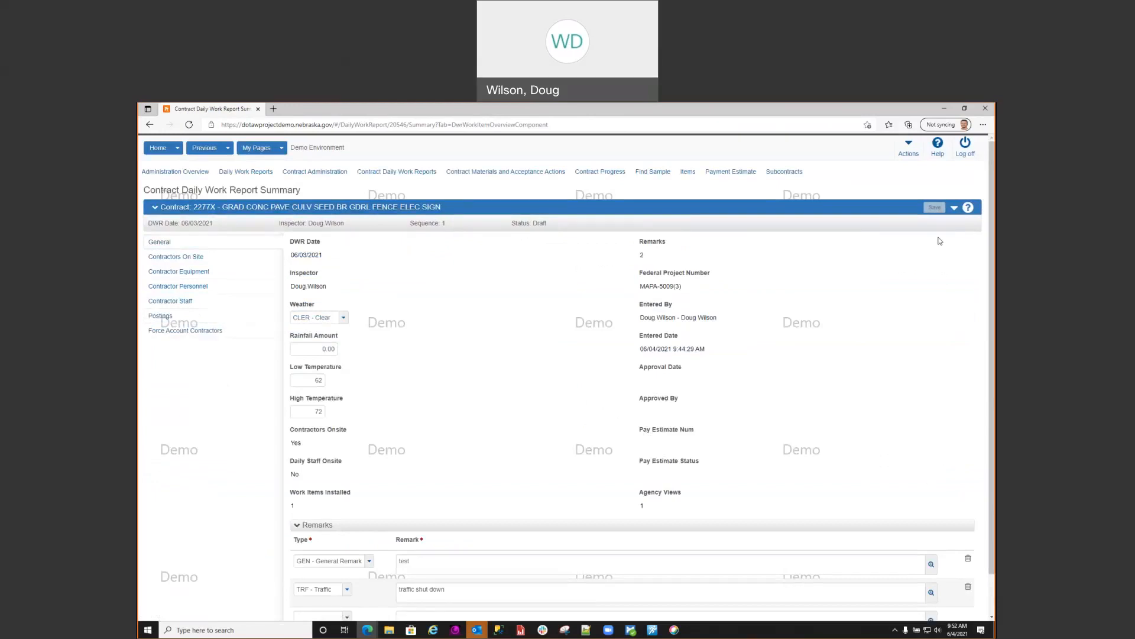
pyautogui.click(954, 208)
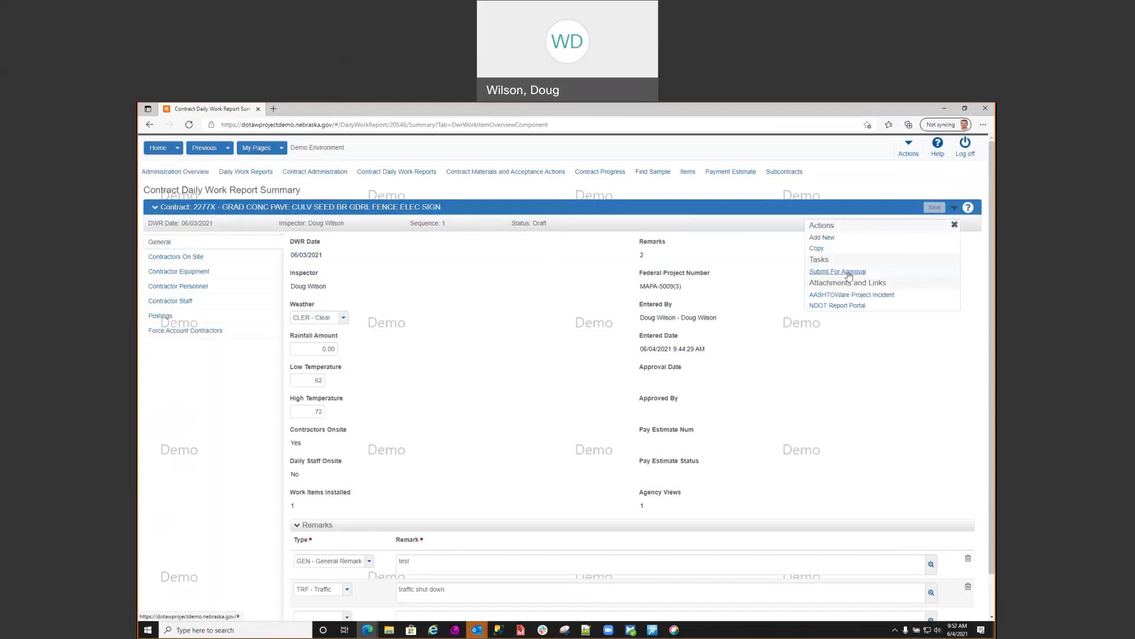
pyautogui.click(848, 272)
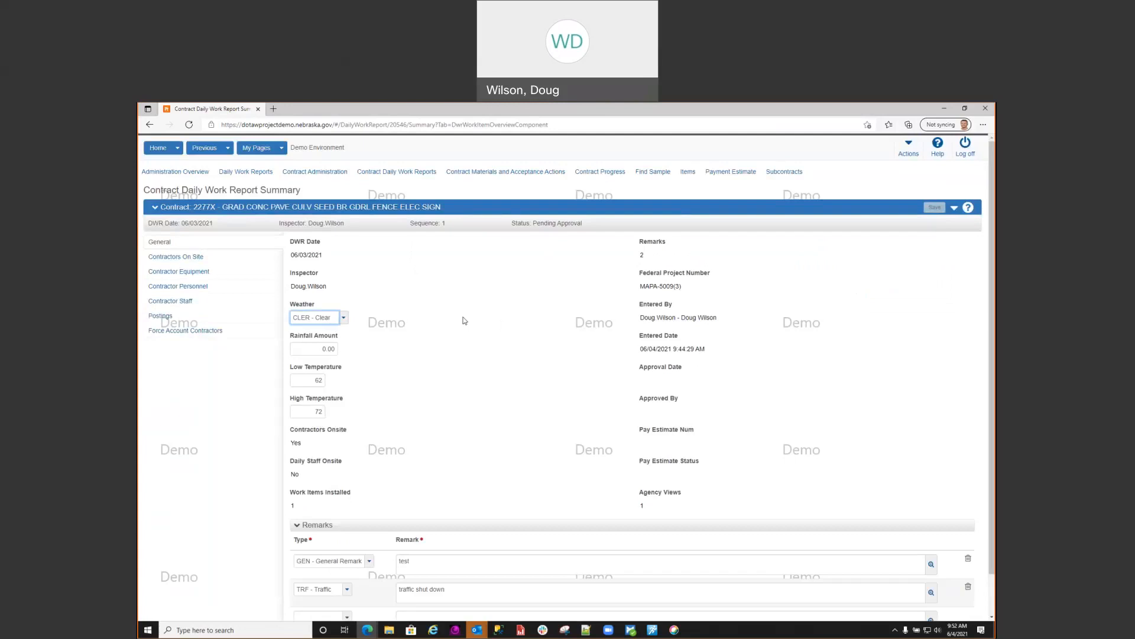
pyautogui.click(159, 149)
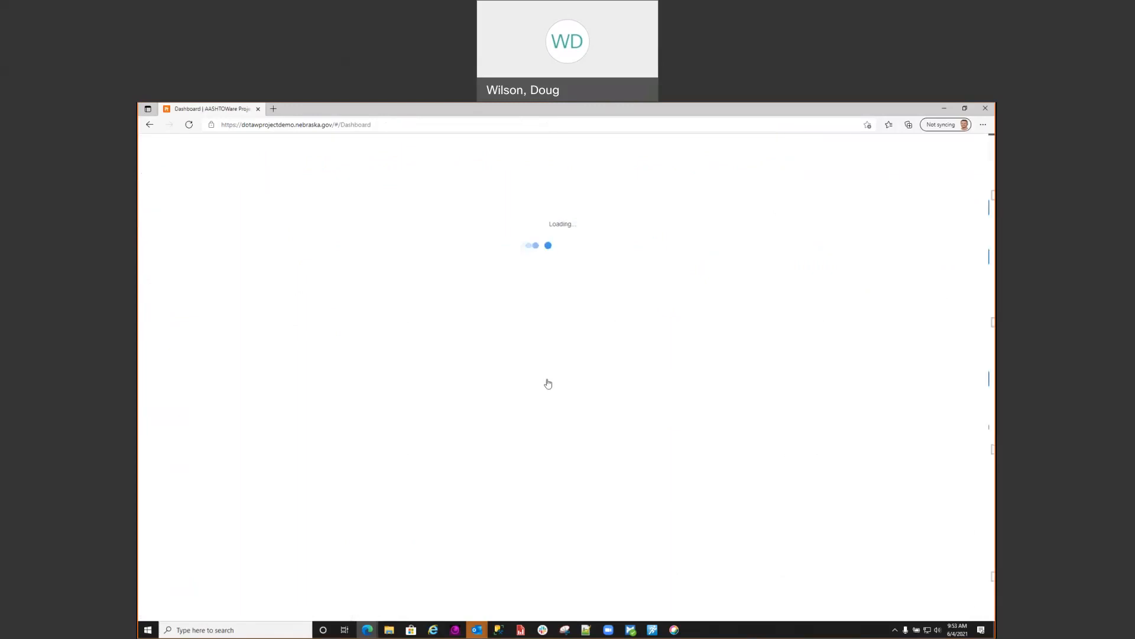